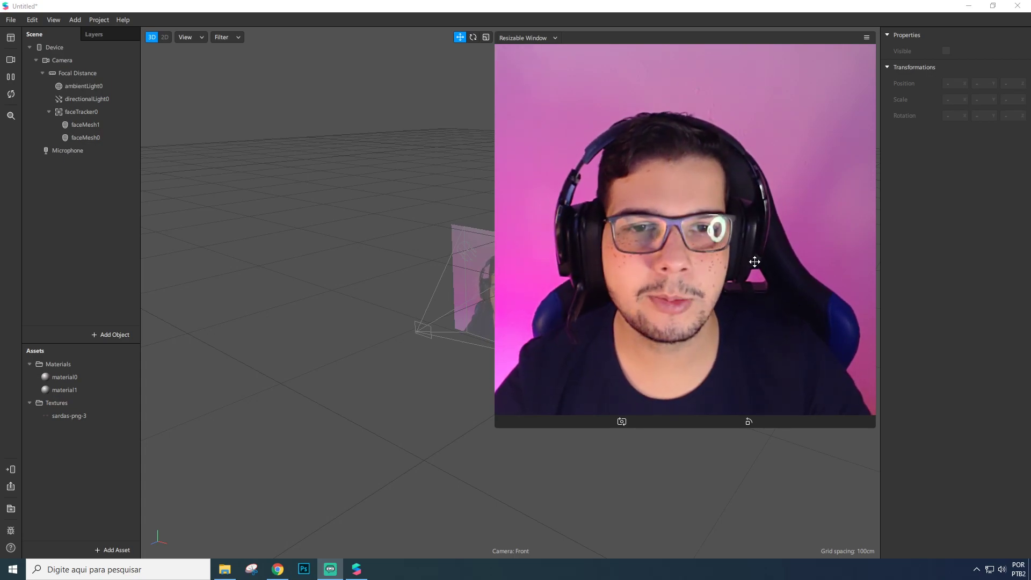
# - Switch to Chrome and view the freckles image sardas-png-3.png in the SparkARTutoriais GitHub repository
pyautogui.click(278, 569)
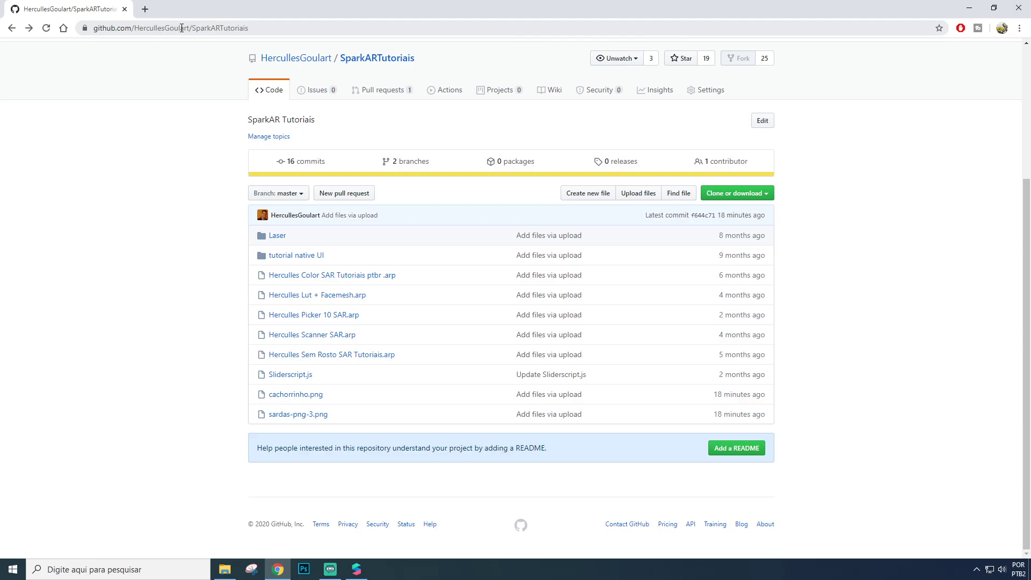
pyautogui.click(294, 416)
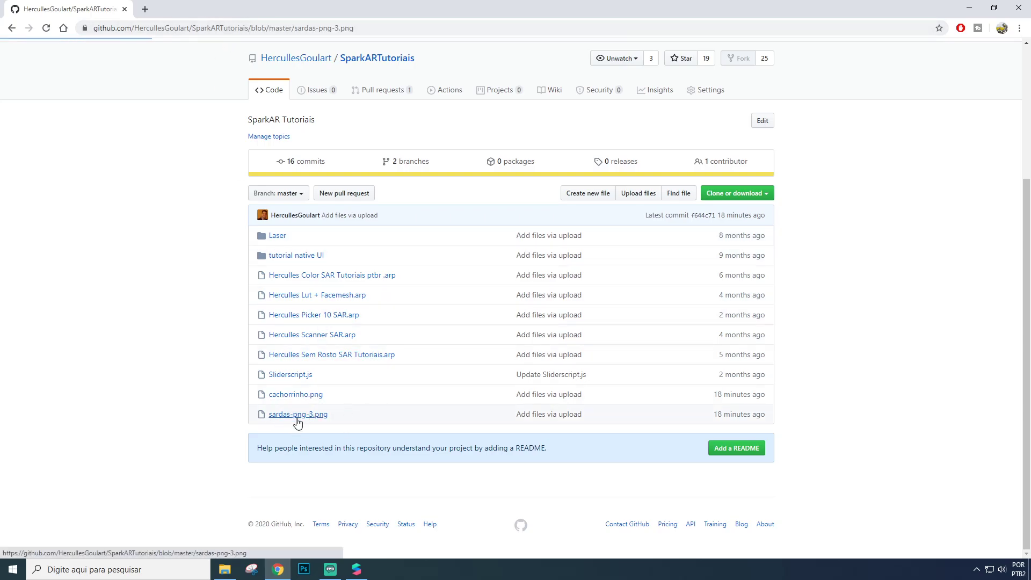
pyautogui.scroll(-2, 574, 373)
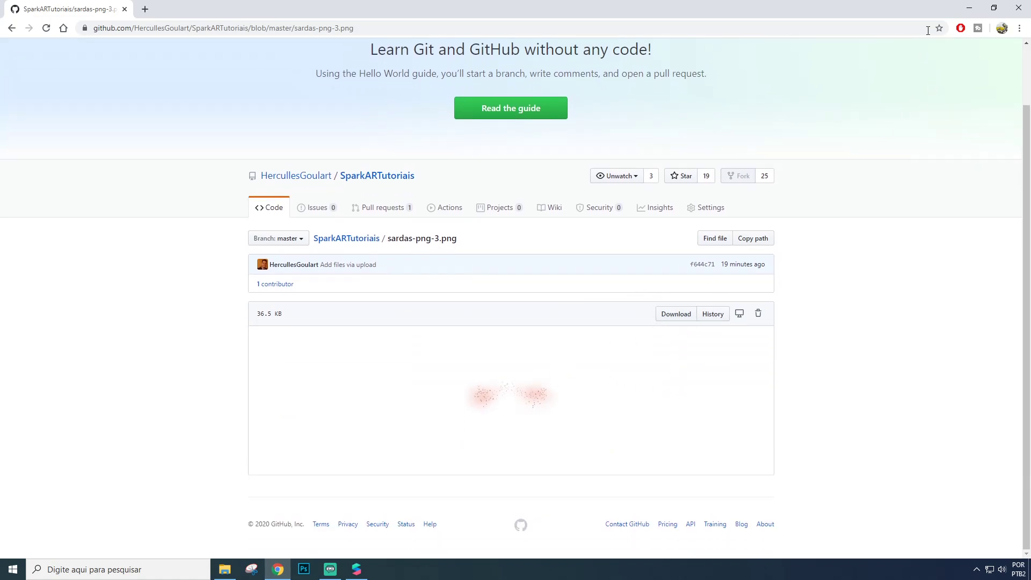
pyautogui.click(973, 6)
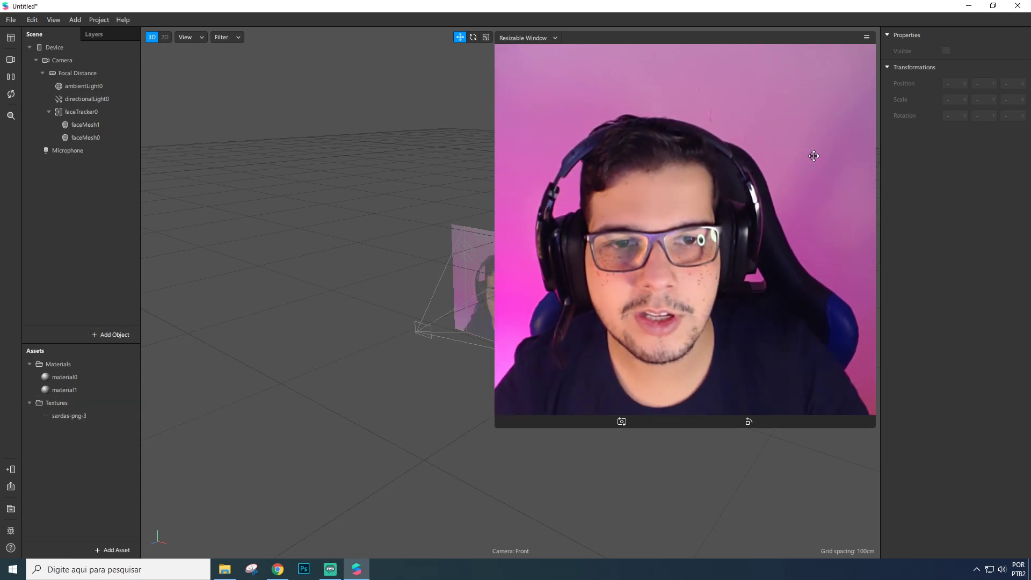
# - Close the current project without keeping its changes and create a new blank project in a maximized window
pyautogui.click(1017, 6)
pyautogui.click(558, 306)
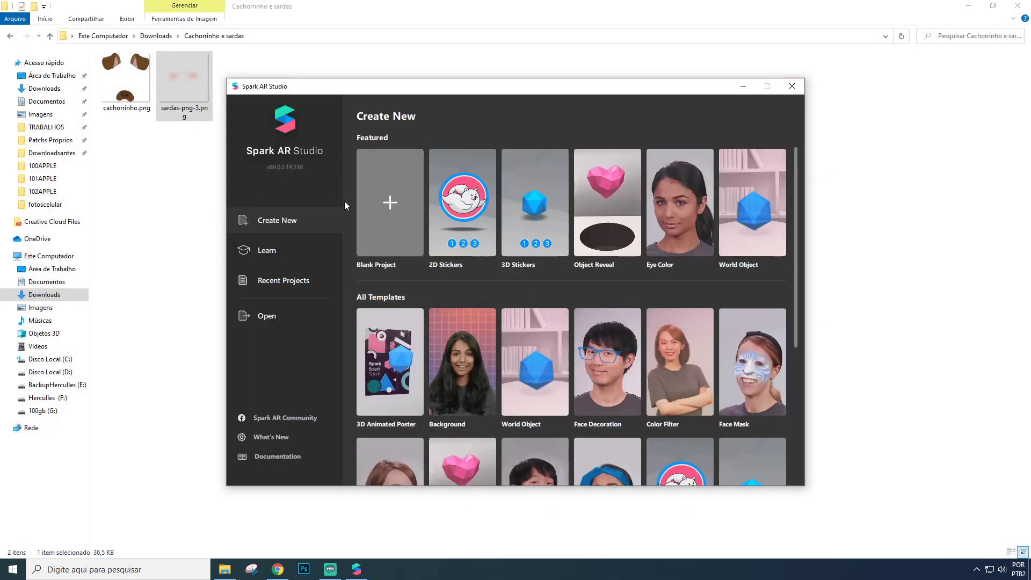
pyautogui.click(382, 188)
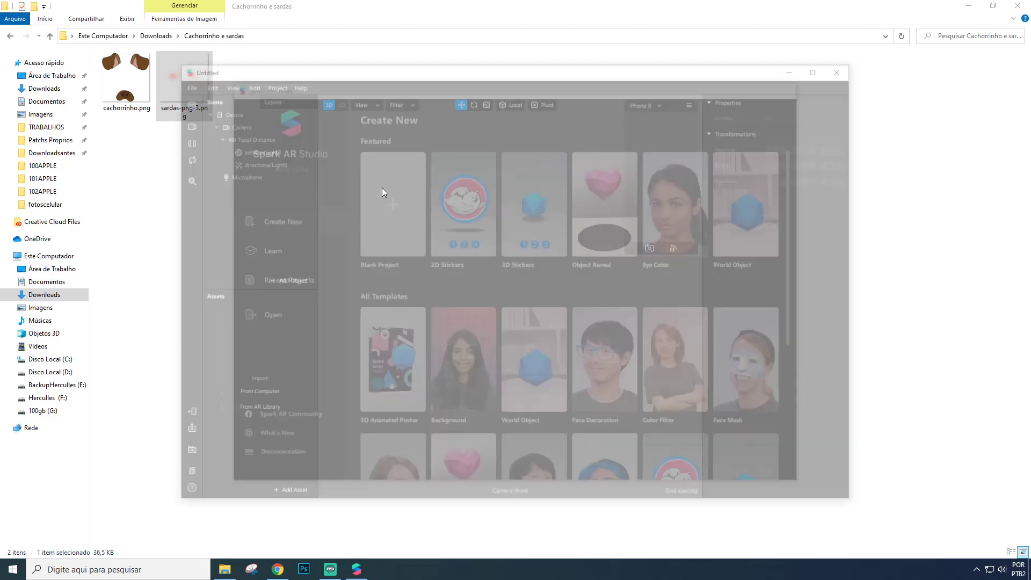
pyautogui.doubleClick(537, 68)
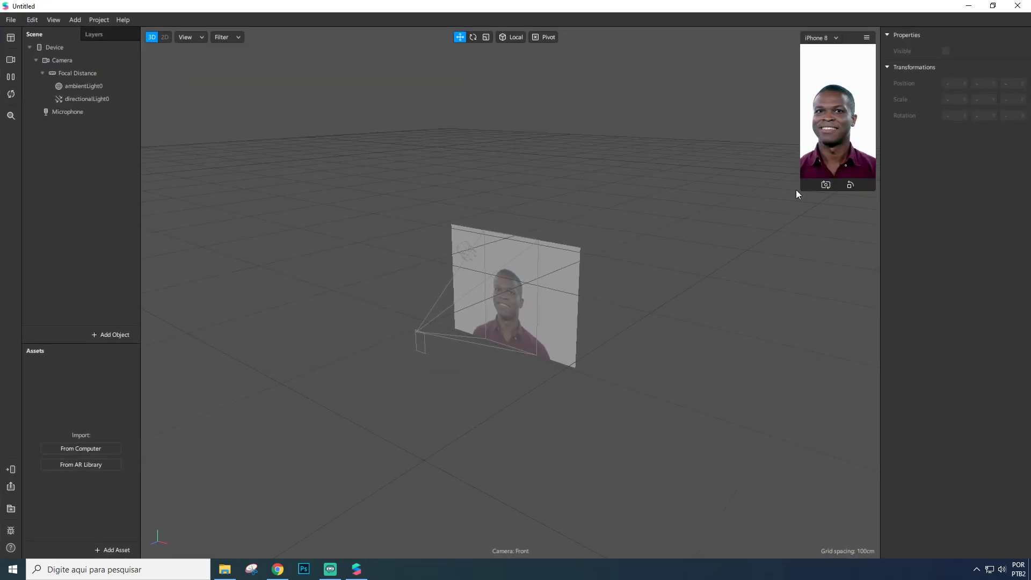
# - Enlarge the simulator preview, use the c922 Pro Stream Webcam as its source, and make it a wider Resizable Window
pyautogui.moveTo(799, 188); pyautogui.dragTo(685, 281)
pyautogui.click(37, 61)
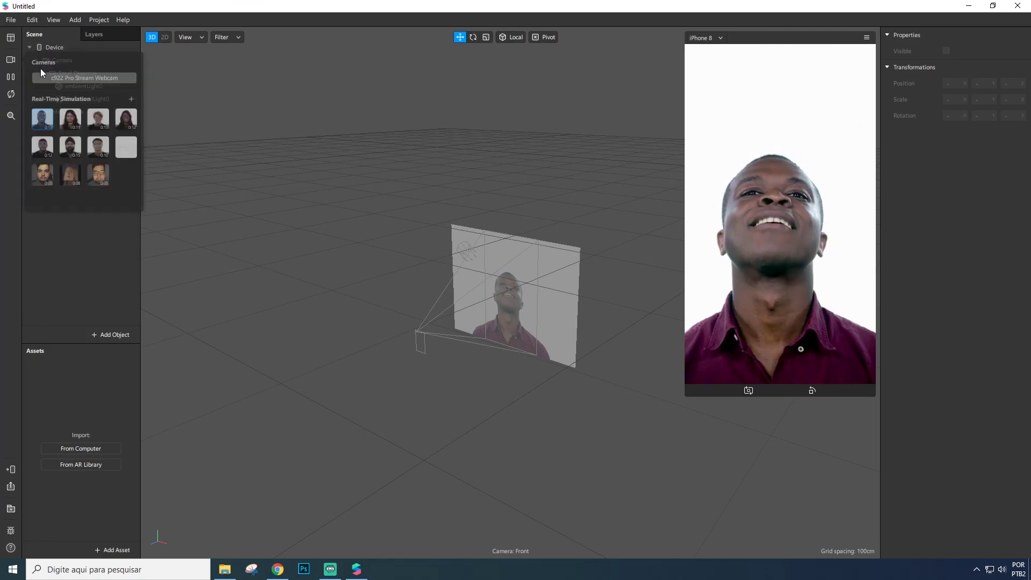
pyautogui.click(80, 78)
pyautogui.click(711, 40)
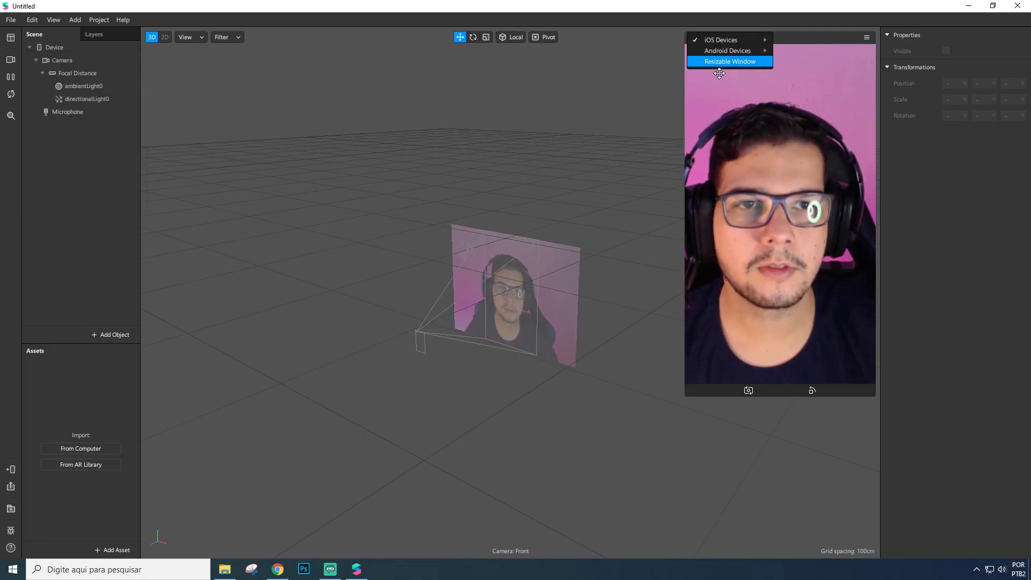
pyautogui.click(720, 62)
pyautogui.moveTo(684, 396); pyautogui.dragTo(618, 310)
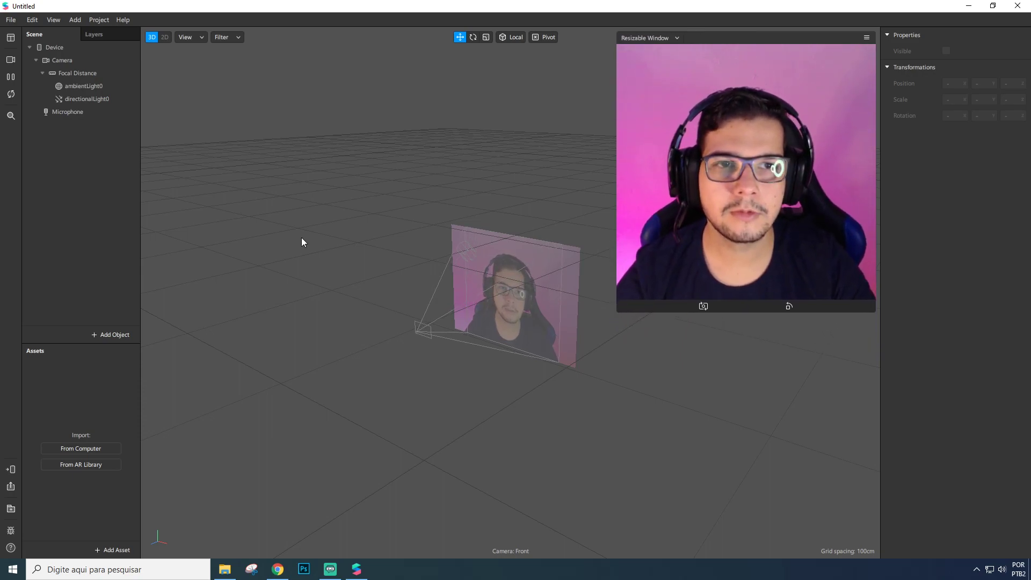
pyautogui.rightClick(70, 159)
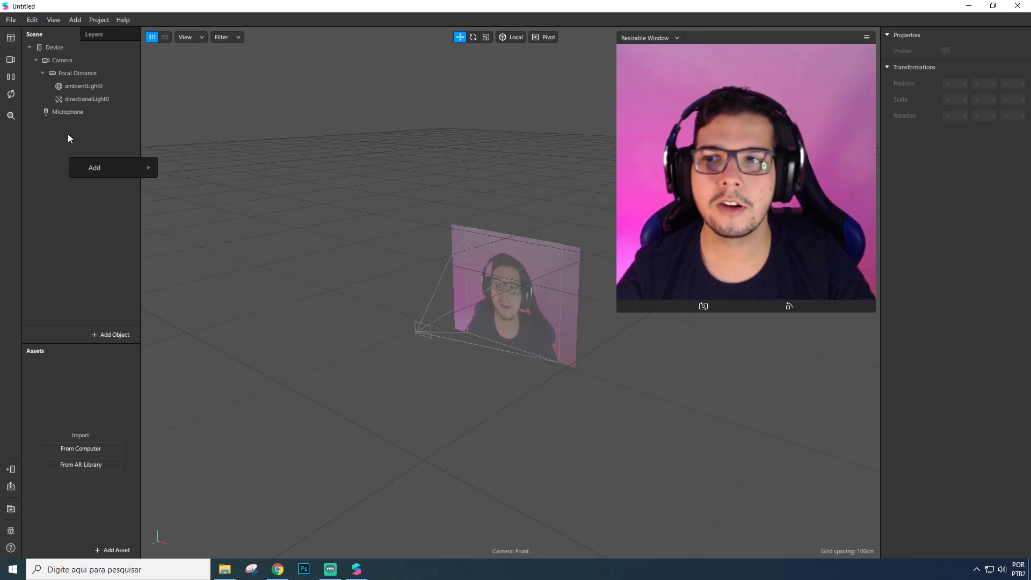
pyautogui.click(81, 221)
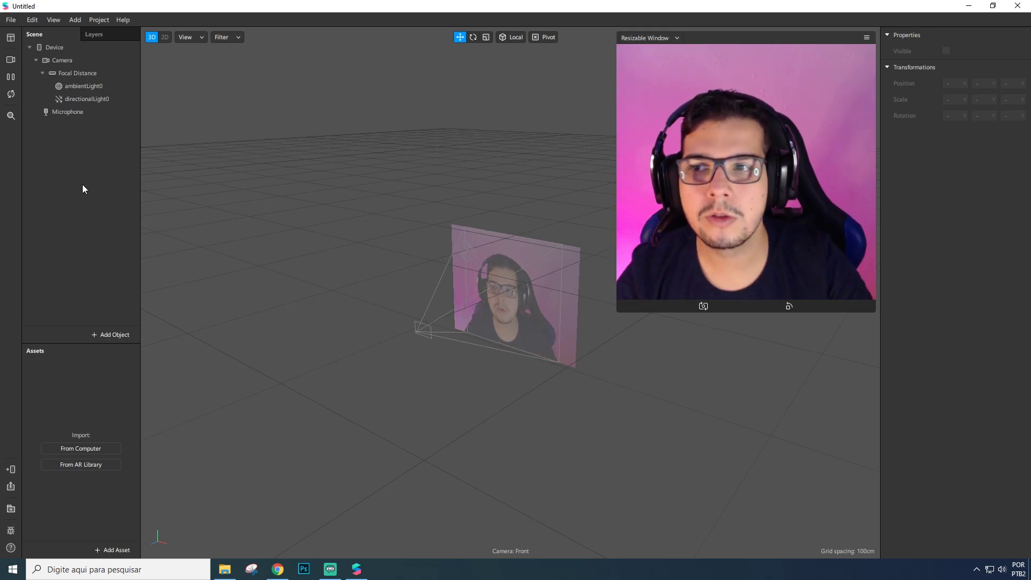
pyautogui.rightClick(63, 150)
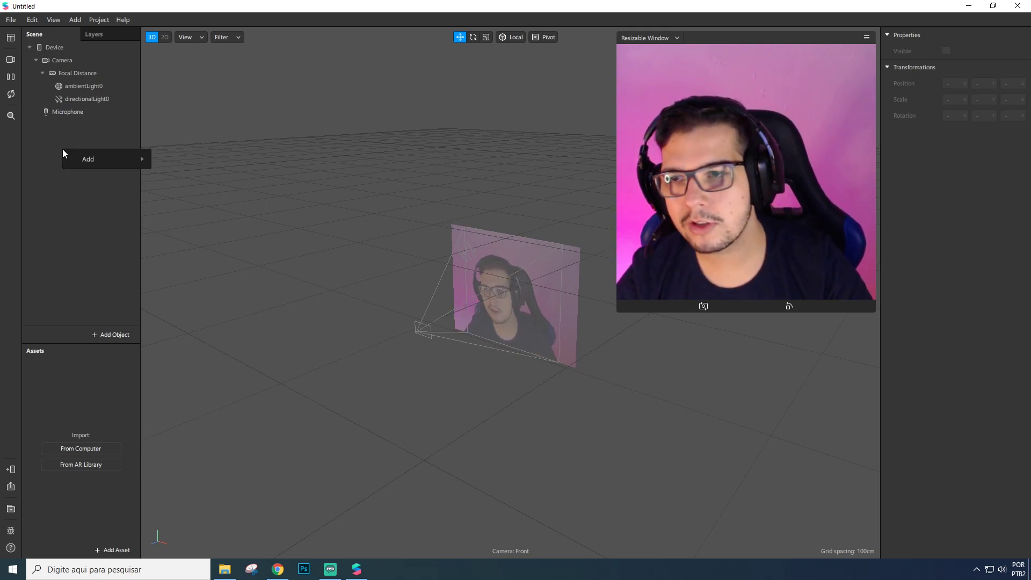
pyautogui.moveTo(76, 157)
pyautogui.click(81, 134)
# - Add a Face Mesh to the scene and rename it faceMeshsardas
pyautogui.rightClick(82, 134)
pyautogui.moveTo(108, 143)
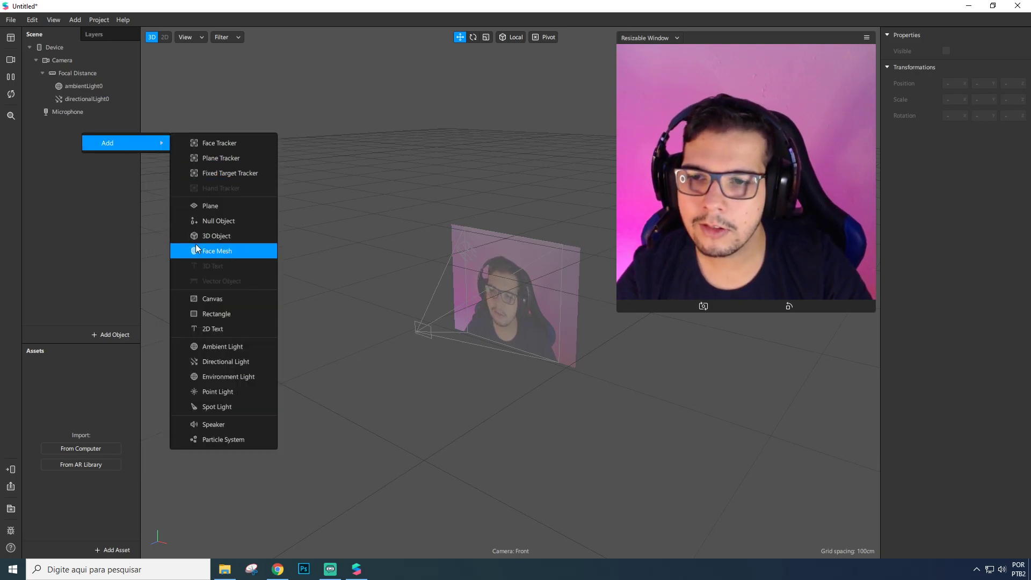
pyautogui.click(197, 250)
pyautogui.doubleClick(104, 125)
pyautogui.press('BackSpace')
pyautogui.write('sardas')
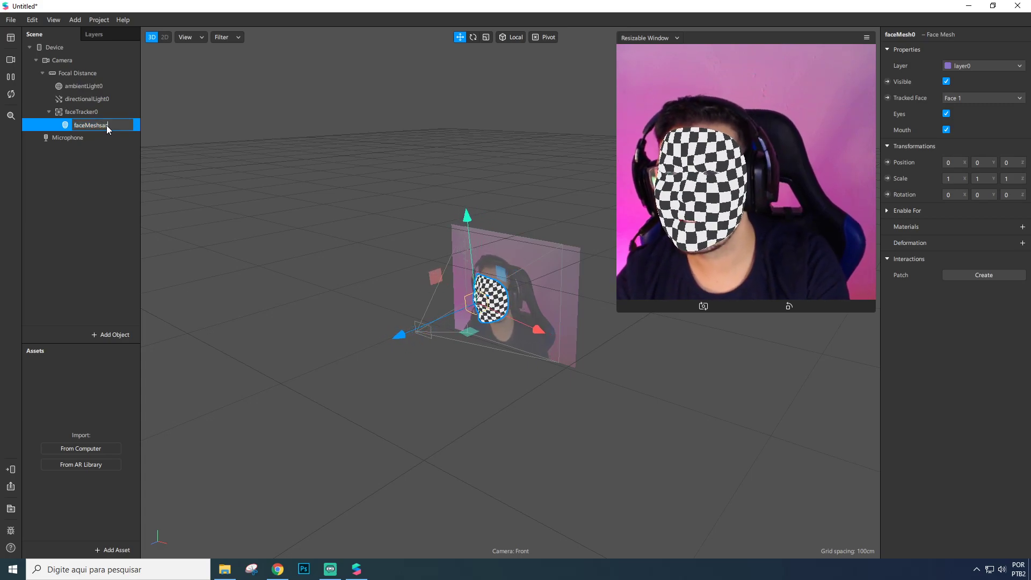
pyautogui.press('Return')
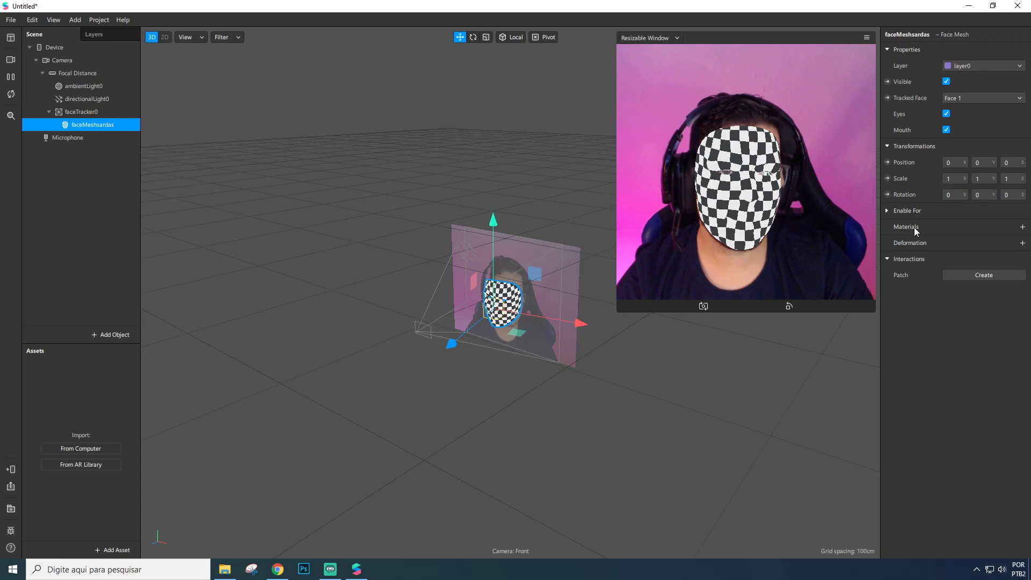
# - Create a new material on the freckles face mesh and rename it materialsardas
pyautogui.click(1022, 226)
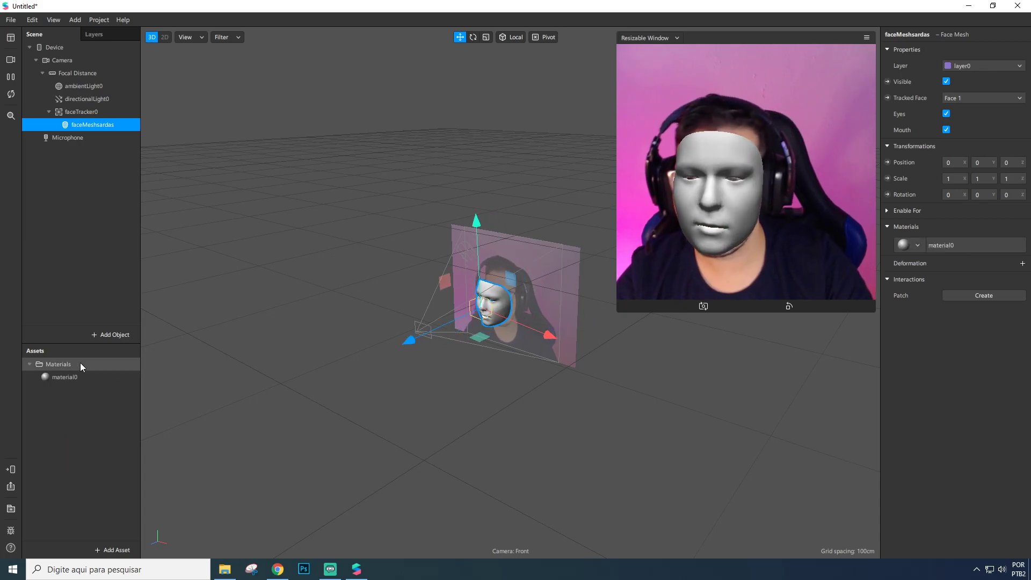
pyautogui.click(83, 376)
pyautogui.doubleClick(85, 376)
pyautogui.write('materialsar')
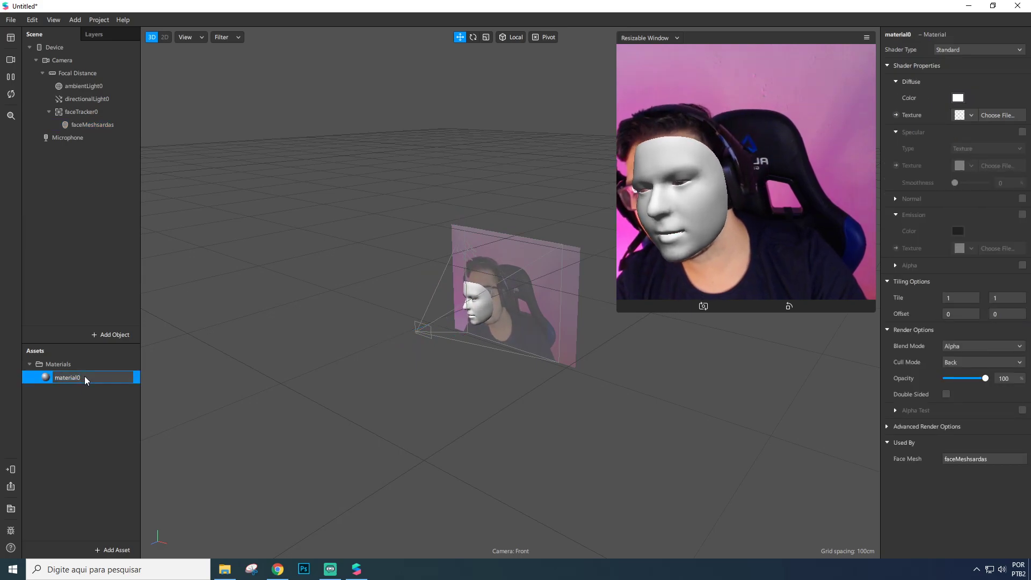
pyautogui.write('das')
pyautogui.press('Return')
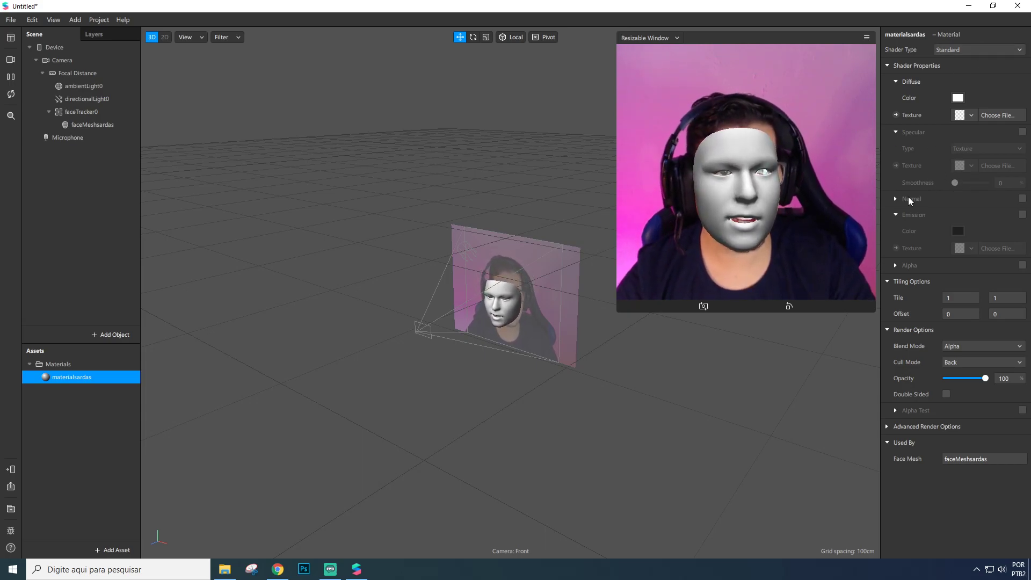
# - Import sardas-png-3.png from the Cachorrinho e sardas folder as a texture and set it to No compression
pyautogui.click(223, 568)
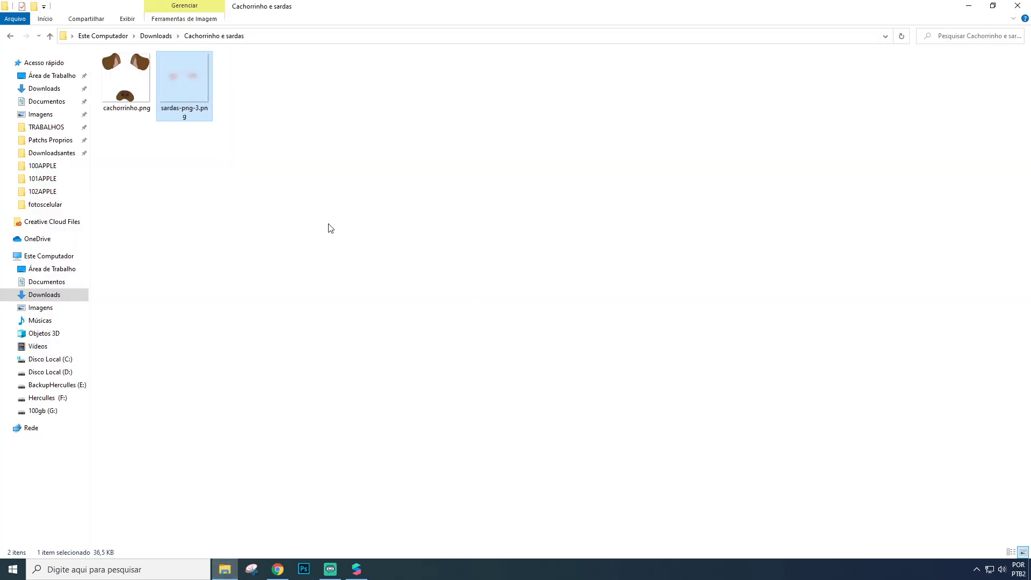
pyautogui.moveTo(178, 82); pyautogui.dragTo(80, 433)
pyautogui.hotkey('alt', 'Tab')
pyautogui.click(67, 403)
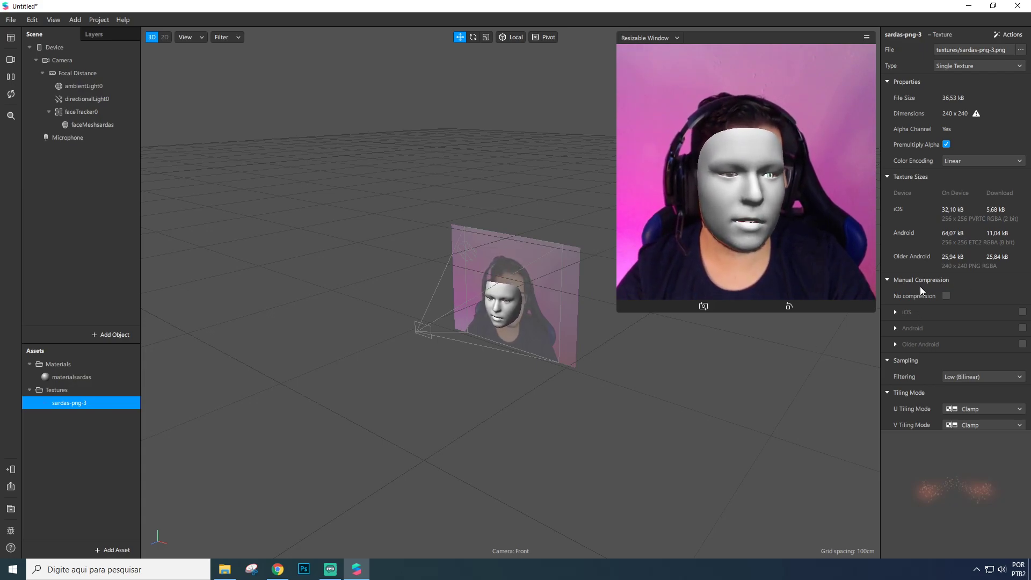
pyautogui.click(946, 296)
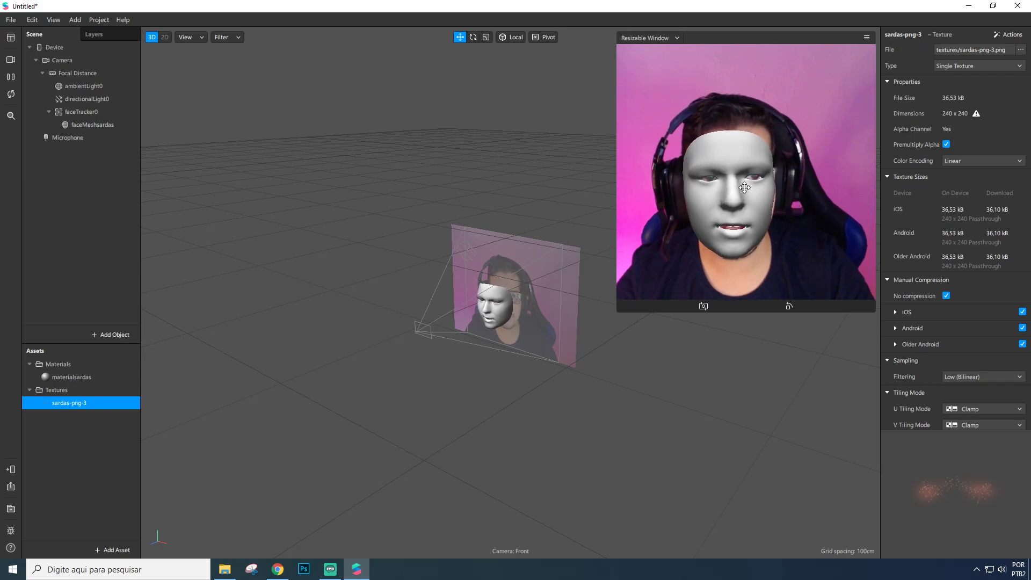
pyautogui.scroll(-2, 942, 278)
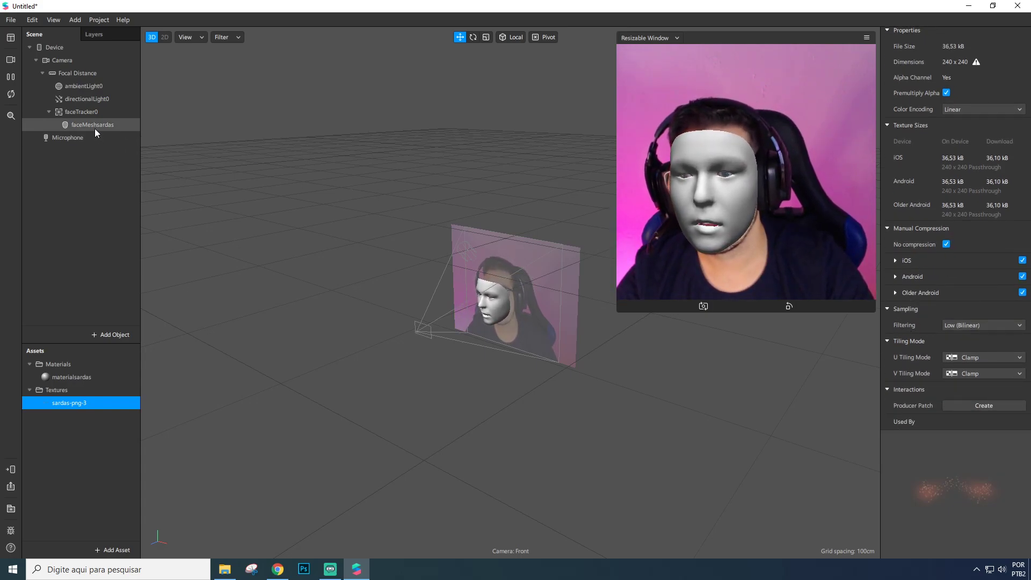
# - Assign sardas-png-3 as the diffuse texture of materialsardas
pyautogui.click(71, 377)
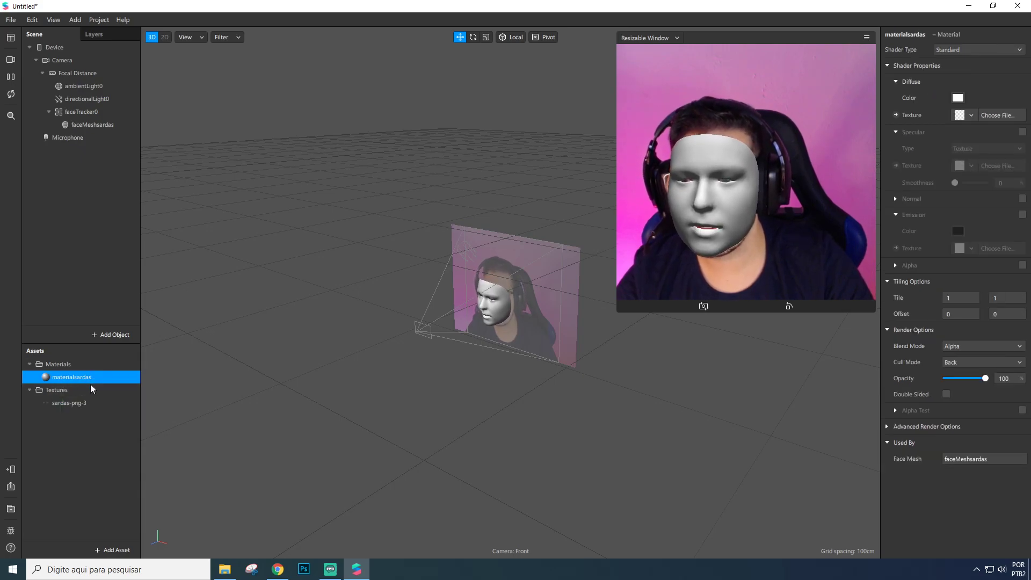
pyautogui.click(964, 115)
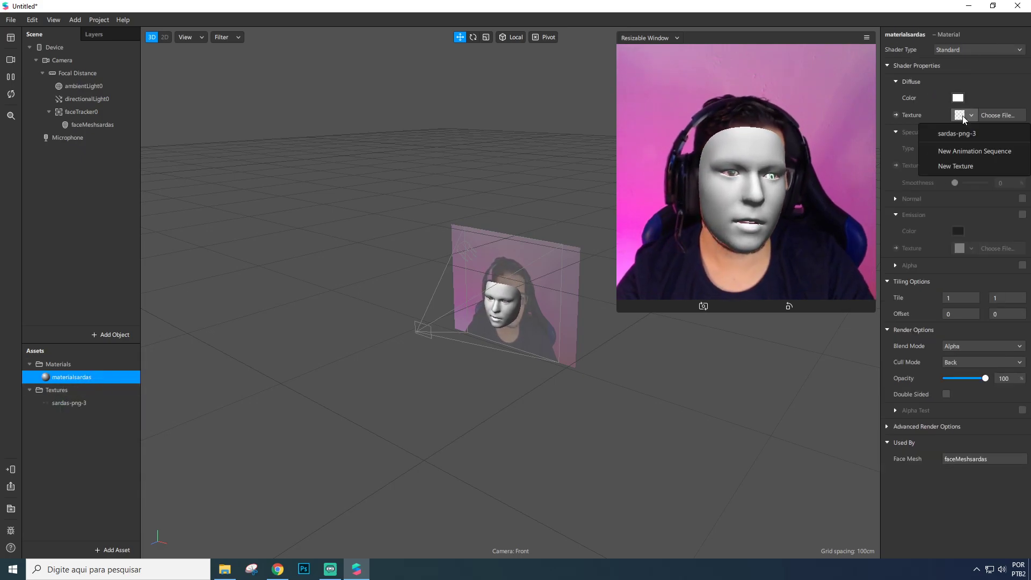
pyautogui.click(956, 132)
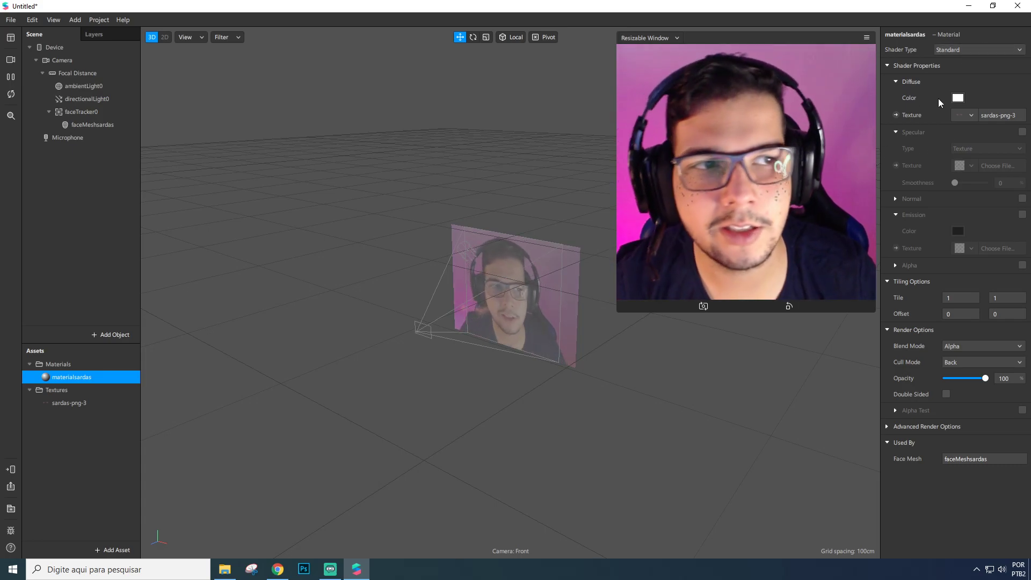
# - Set the shader type of materialsardas to Flat and its blend mode to Multiply
pyautogui.click(968, 47)
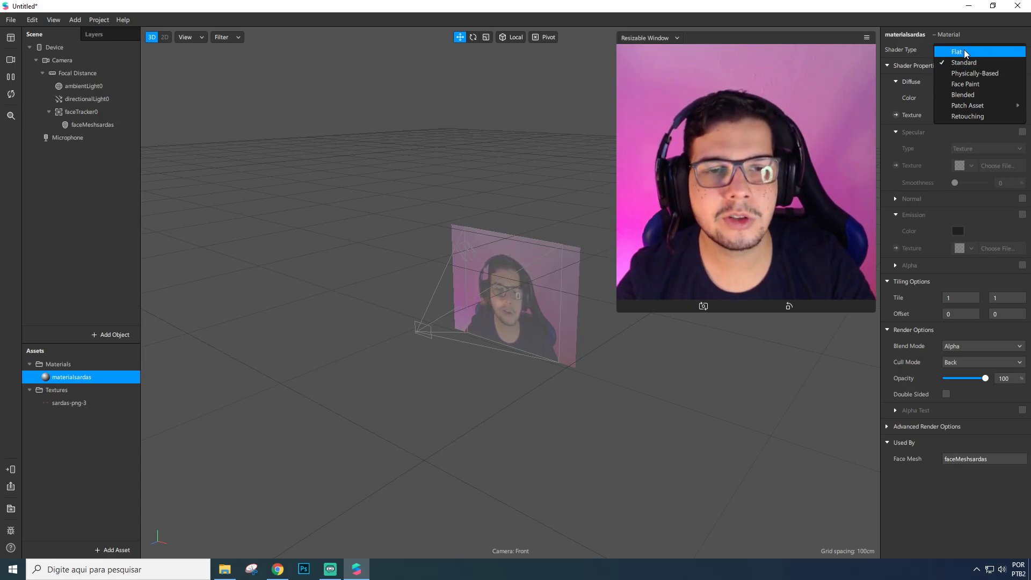
pyautogui.click(965, 50)
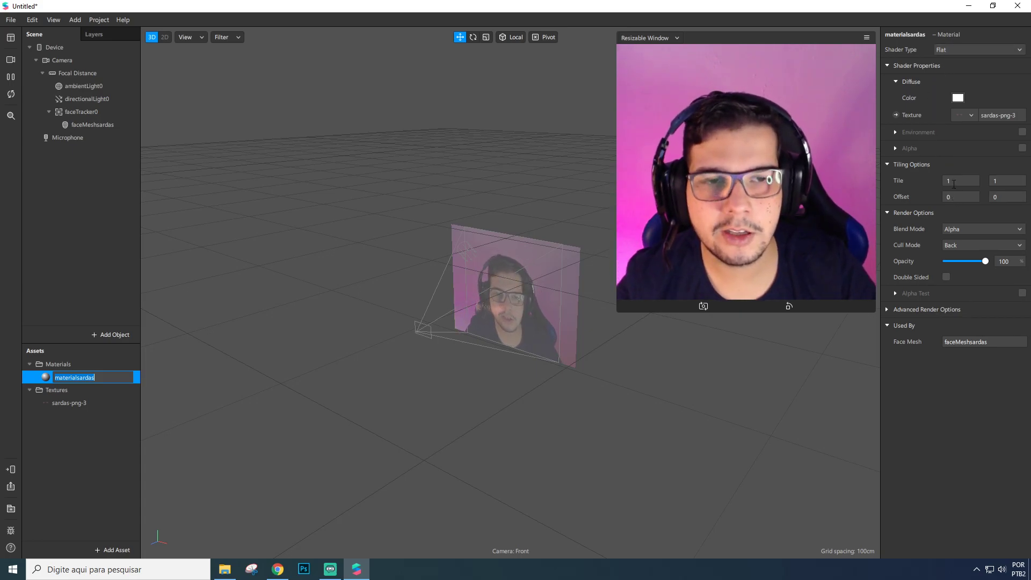
pyautogui.click(82, 403)
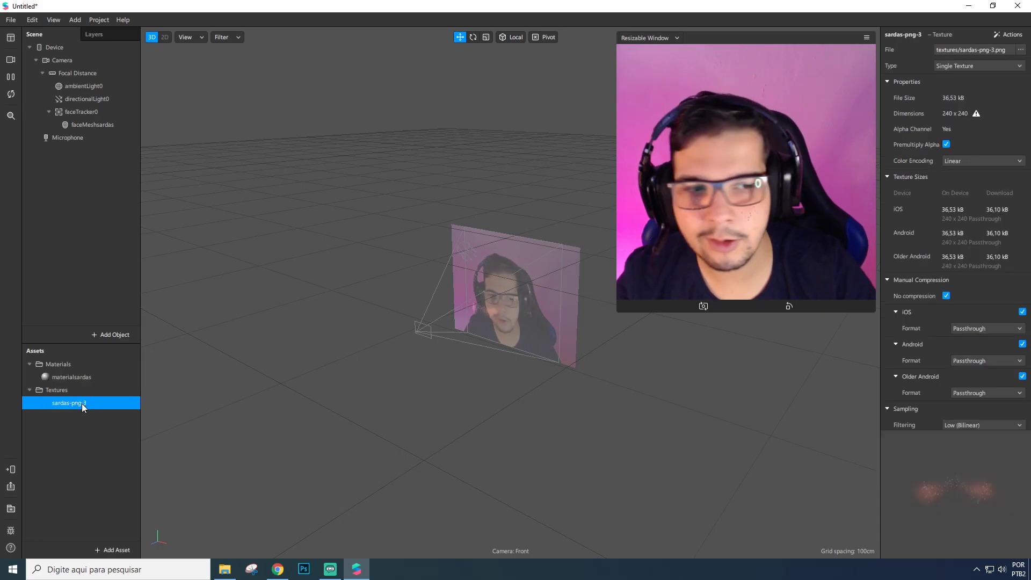
pyautogui.click(94, 378)
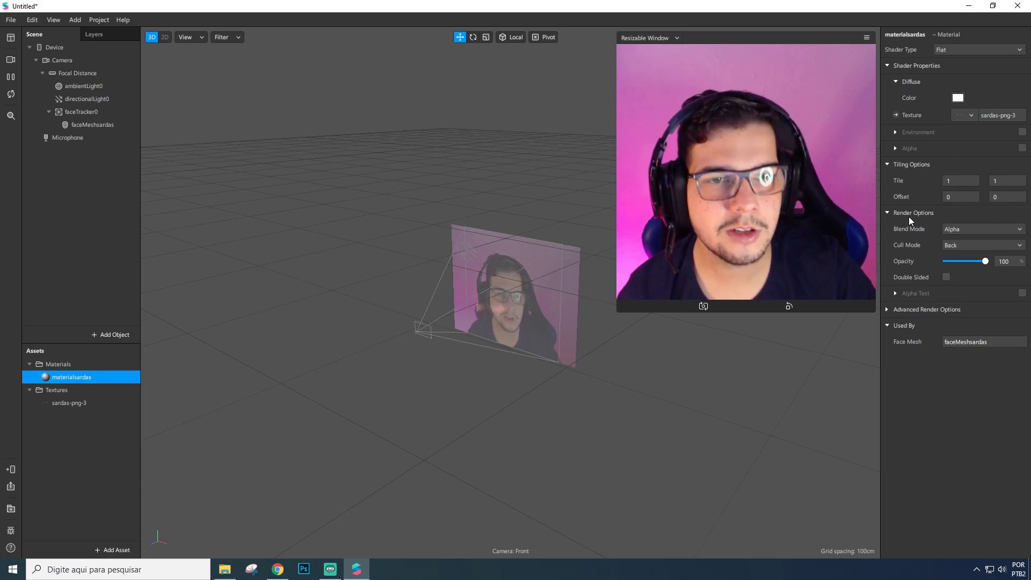
pyautogui.click(975, 230)
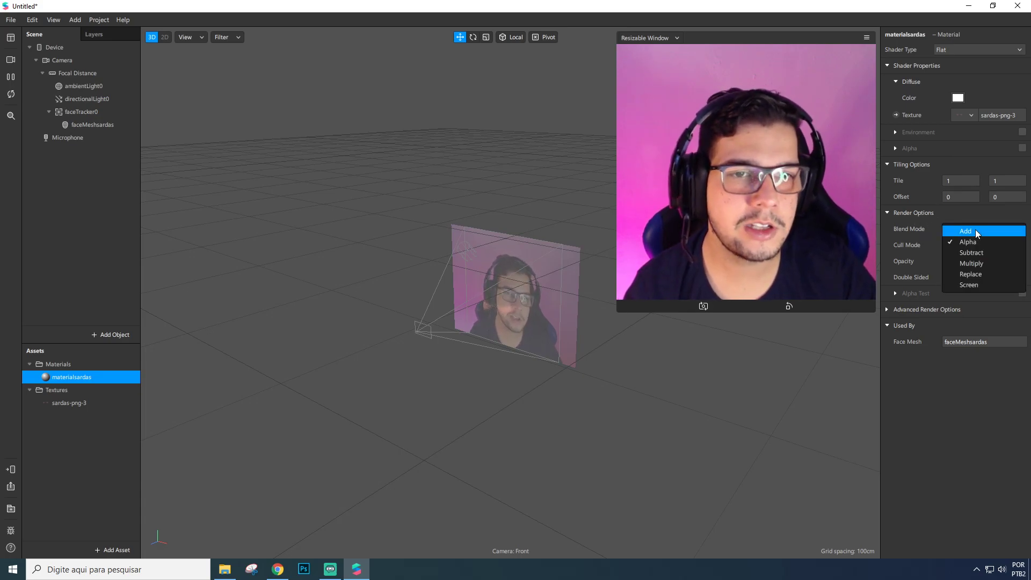
pyautogui.click(971, 263)
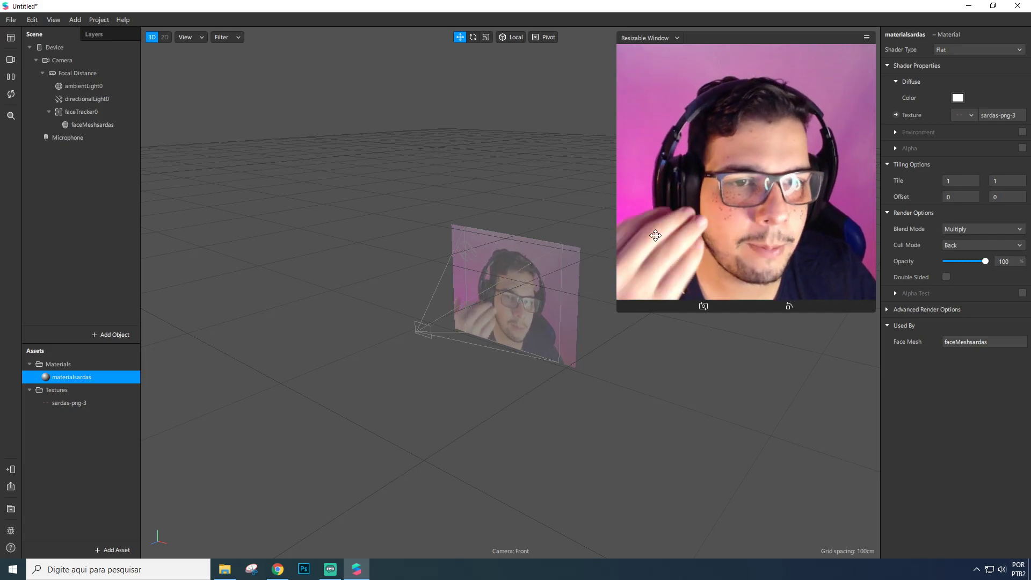
# - Set the Face Tracking accuracy to High in the project's capabilities
pyautogui.scroll(6, 543, 259)
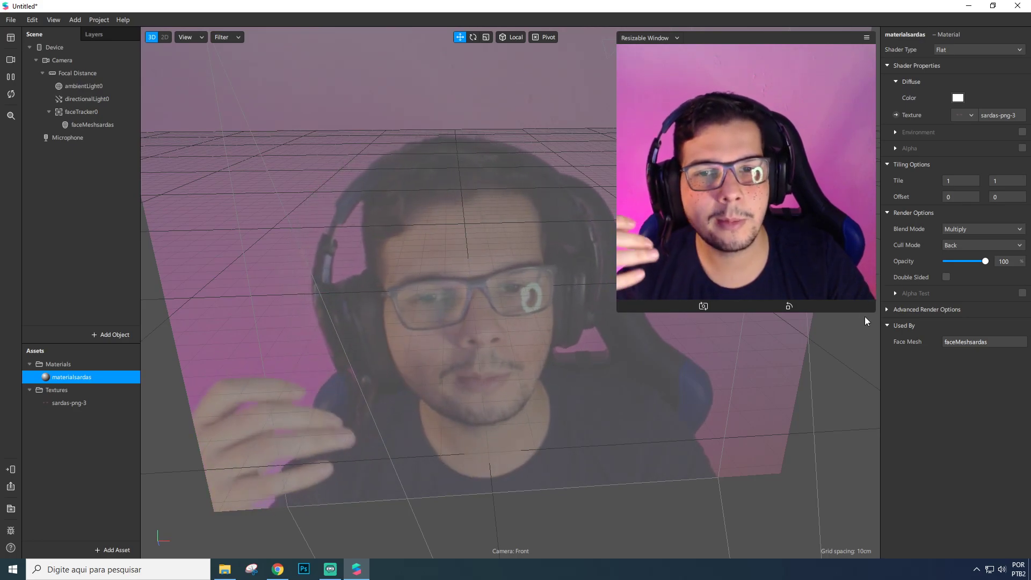
pyautogui.click(98, 20)
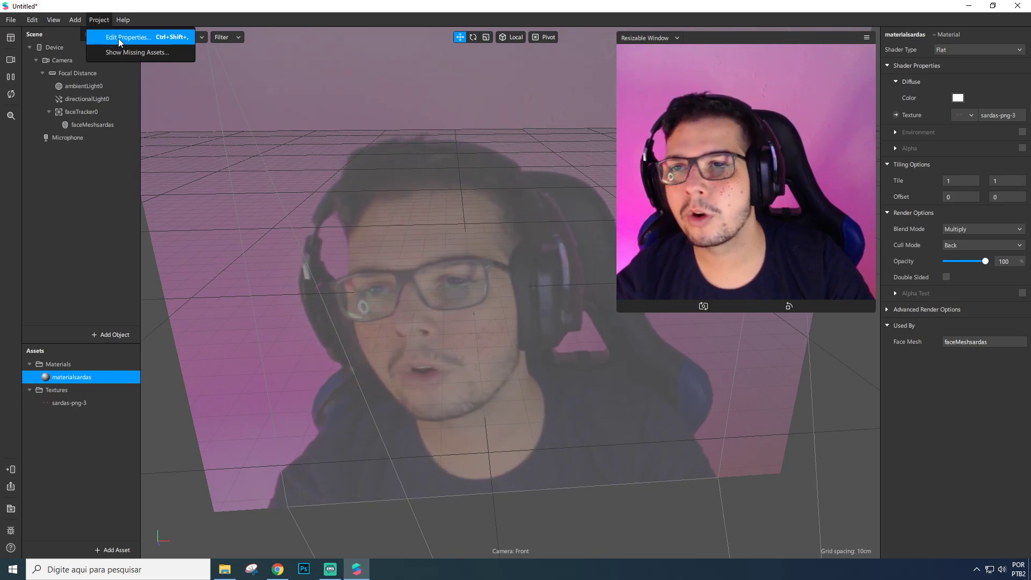
pyautogui.click(118, 38)
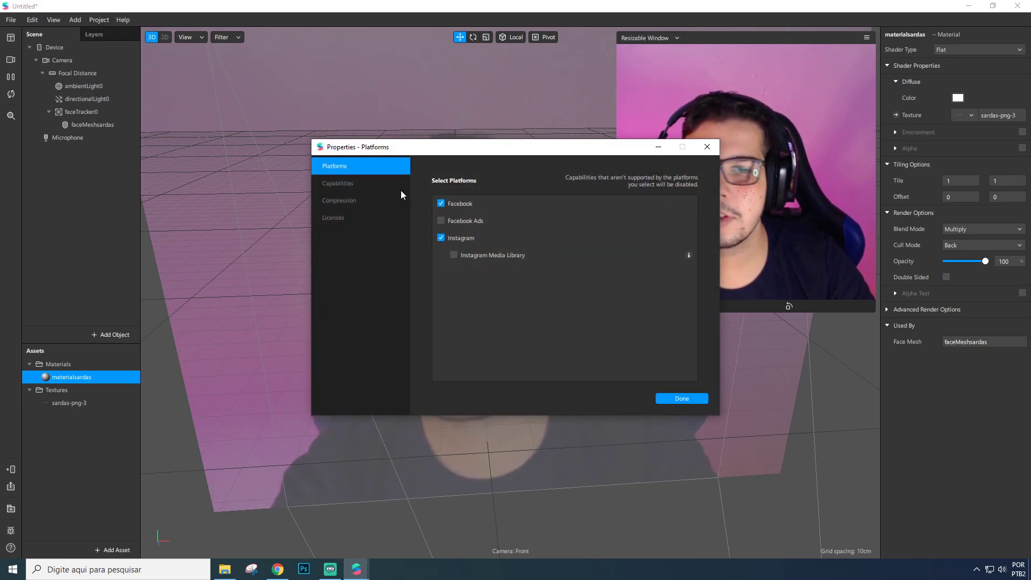
pyautogui.click(348, 184)
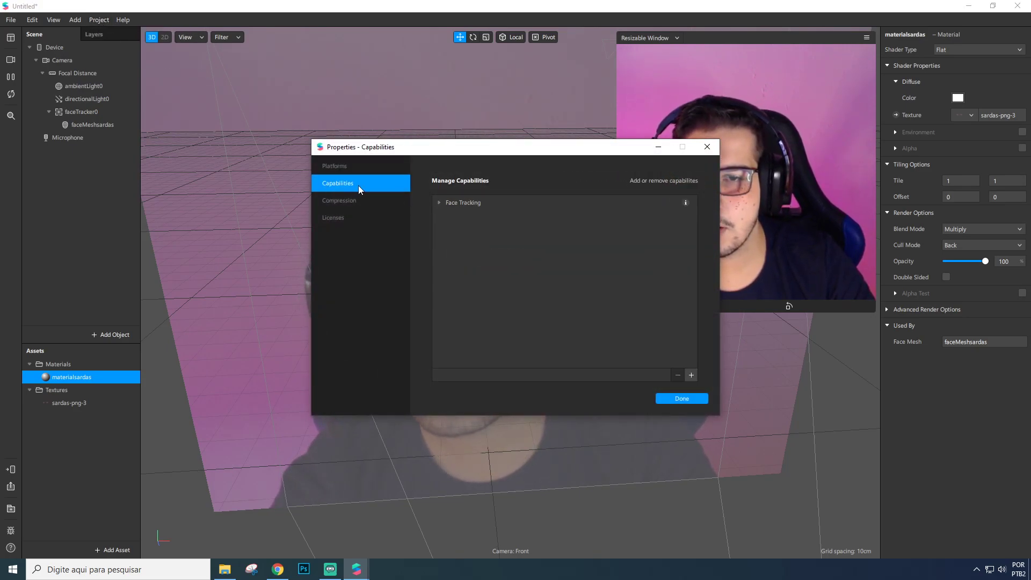
pyautogui.click(439, 203)
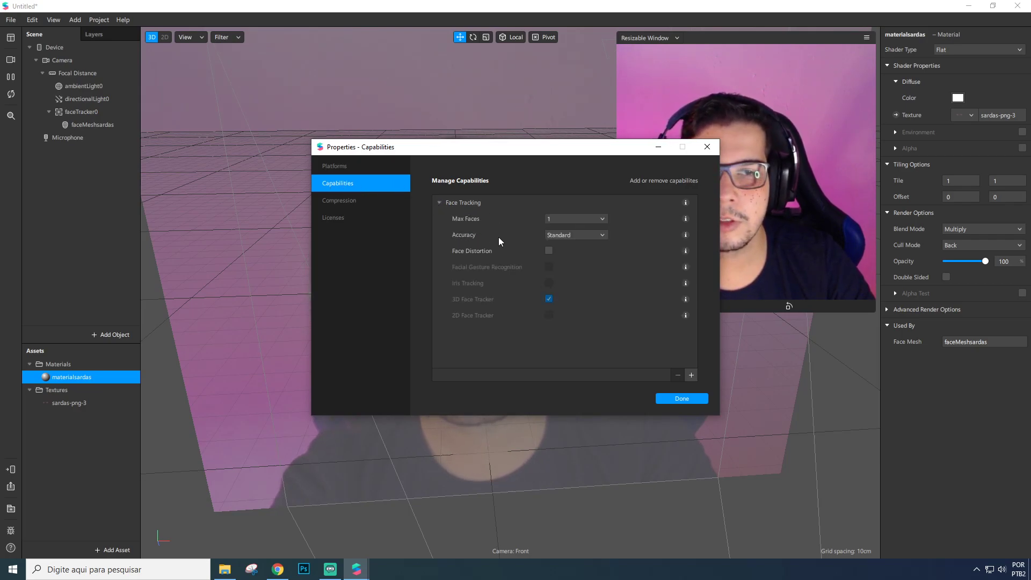
pyautogui.click(576, 234)
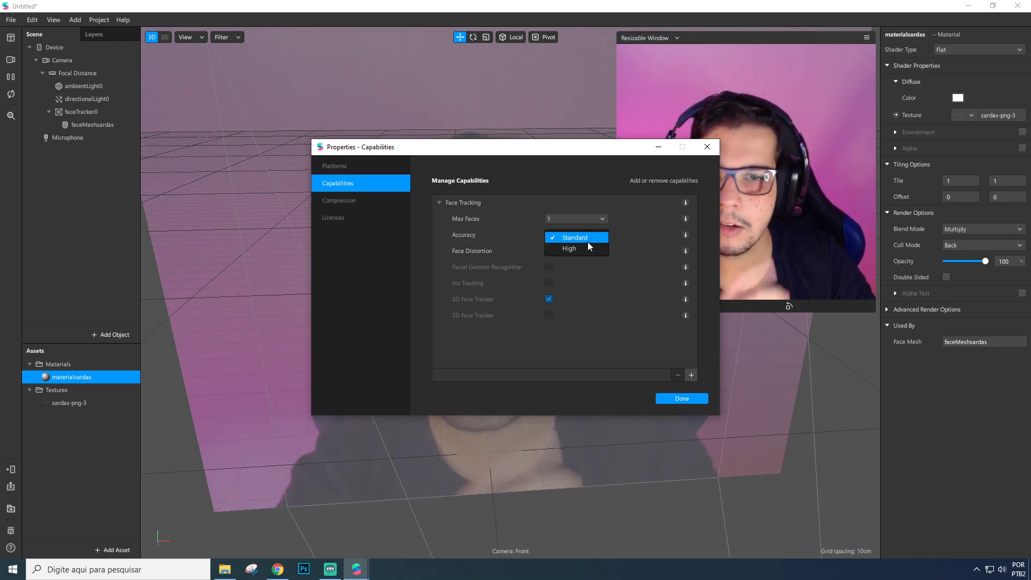
pyautogui.click(585, 249)
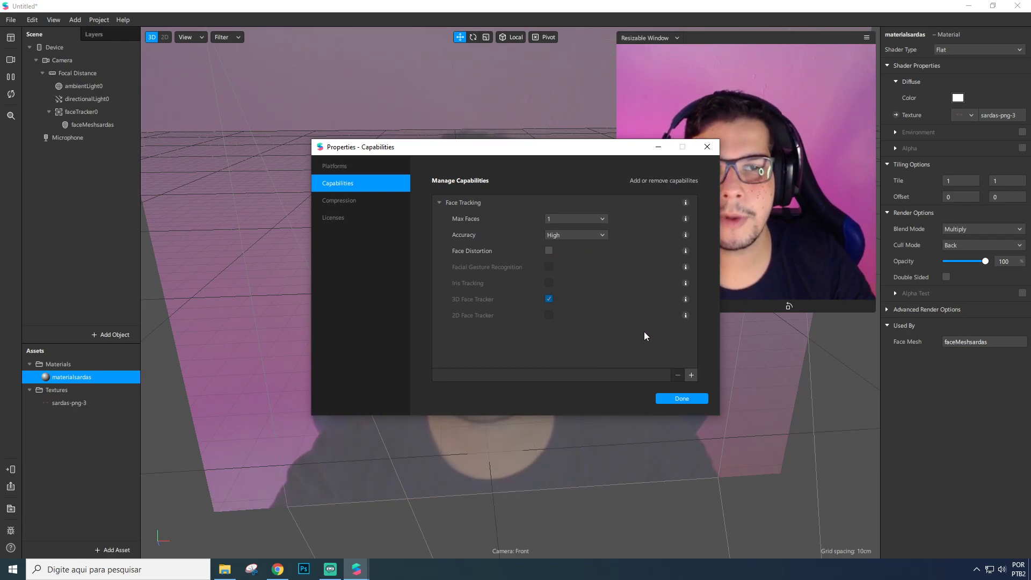
pyautogui.click(682, 398)
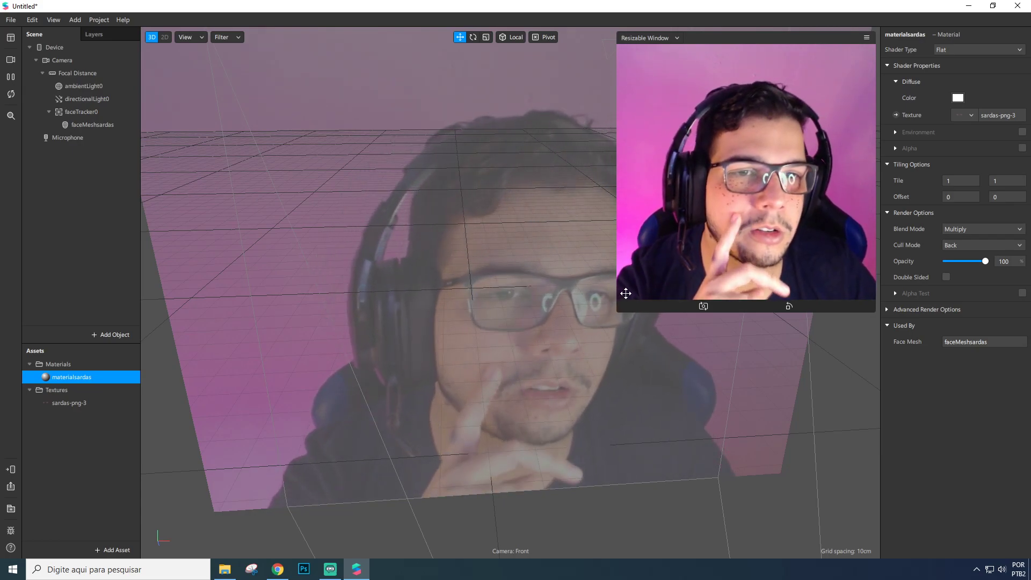
# - Enlarge the preview window and try the opacity setting of materialsardas, ending at 100%
pyautogui.moveTo(617, 313); pyautogui.dragTo(540, 394)
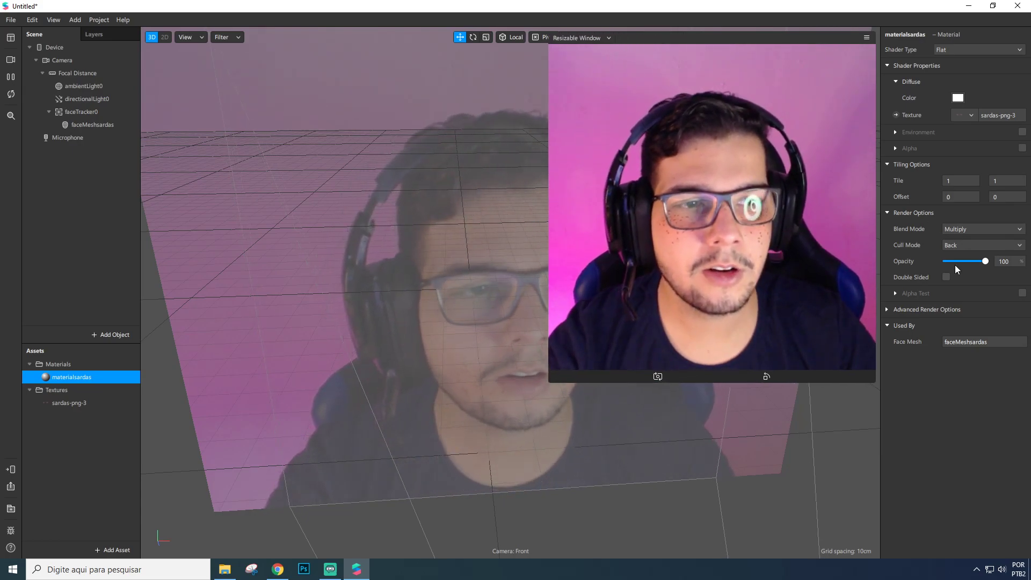
pyautogui.moveTo(986, 260)
pyautogui.mouseDown()
pyautogui.moveTo(916, 263)
pyautogui.moveTo(971, 253)
pyautogui.moveTo(991, 262)
pyautogui.mouseUp()
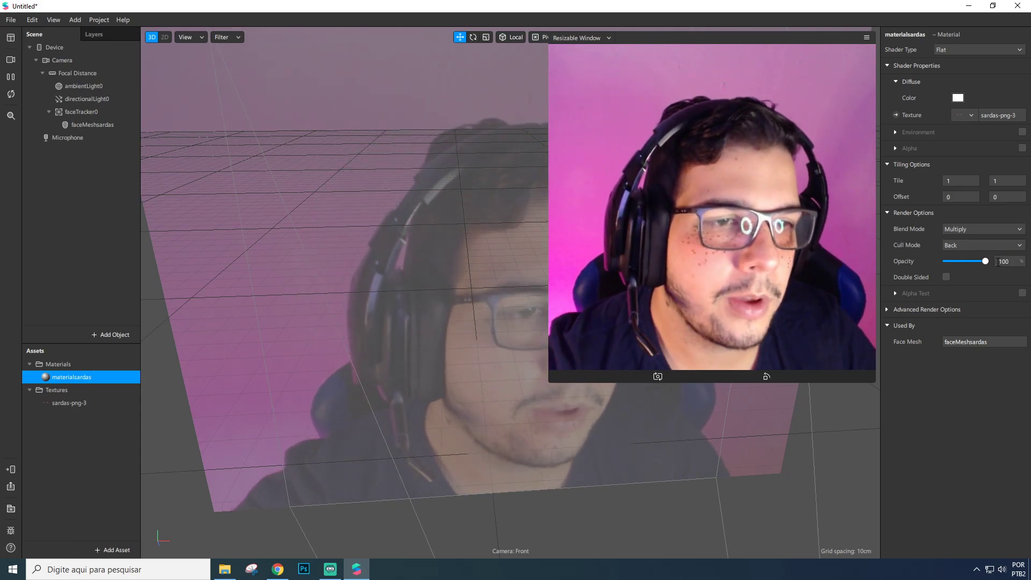
pyautogui.moveTo(988, 263)
pyautogui.mouseDown()
pyautogui.moveTo(952, 264)
pyautogui.moveTo(987, 260)
pyautogui.mouseUp()
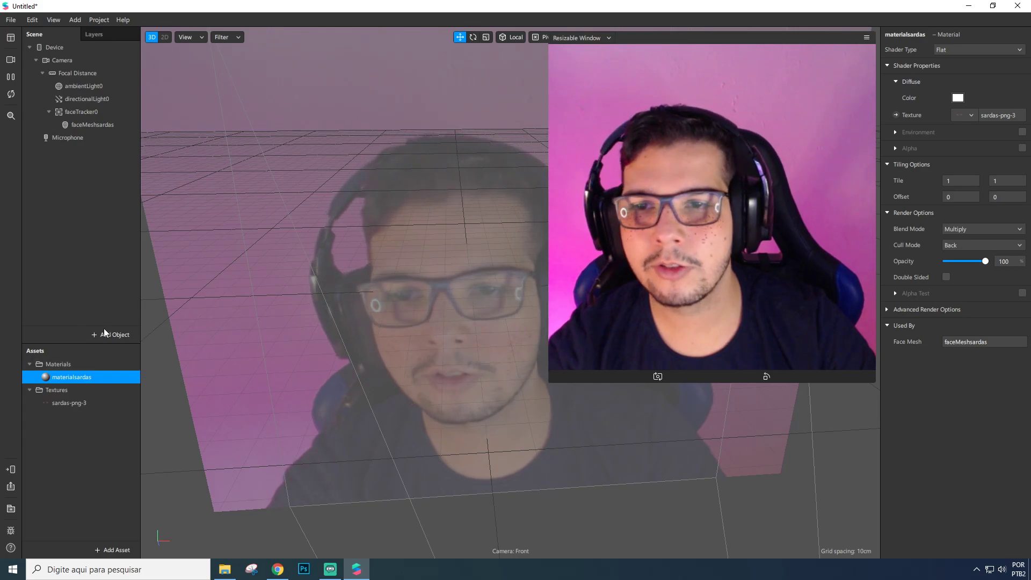
# - Add a plane as a child of faceTracker0
pyautogui.click(83, 115)
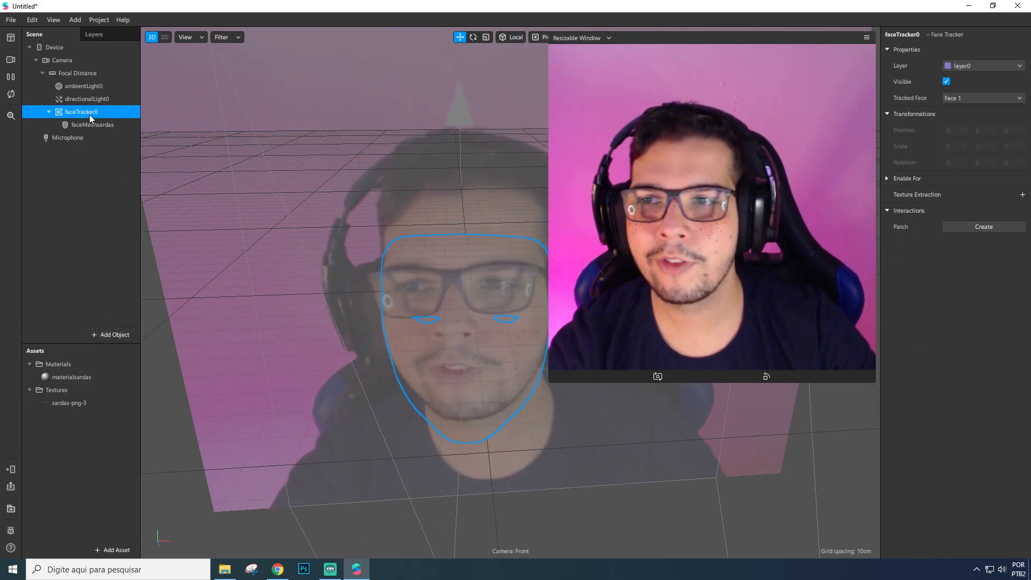
pyautogui.rightClick(89, 114)
pyautogui.moveTo(128, 127)
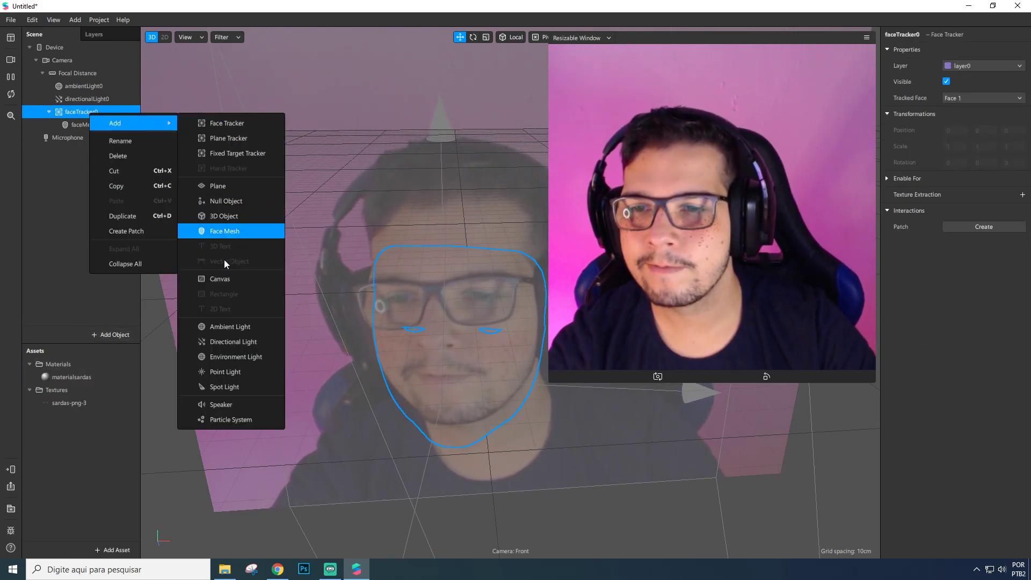
pyautogui.click(232, 186)
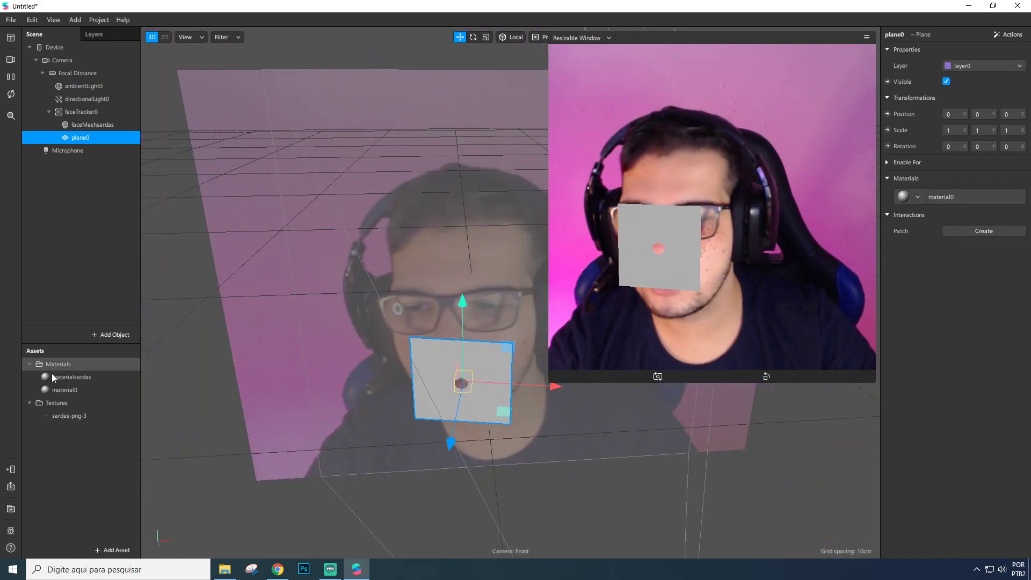
# - Create a new material on the plane and rename it materialcachorro
pyautogui.click(82, 390)
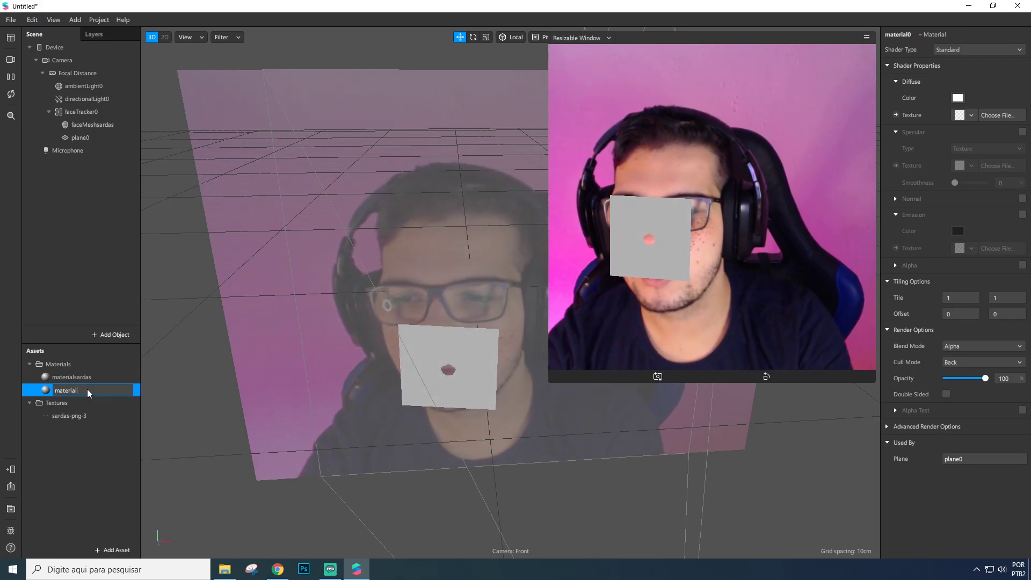
pyautogui.write('cachorro')
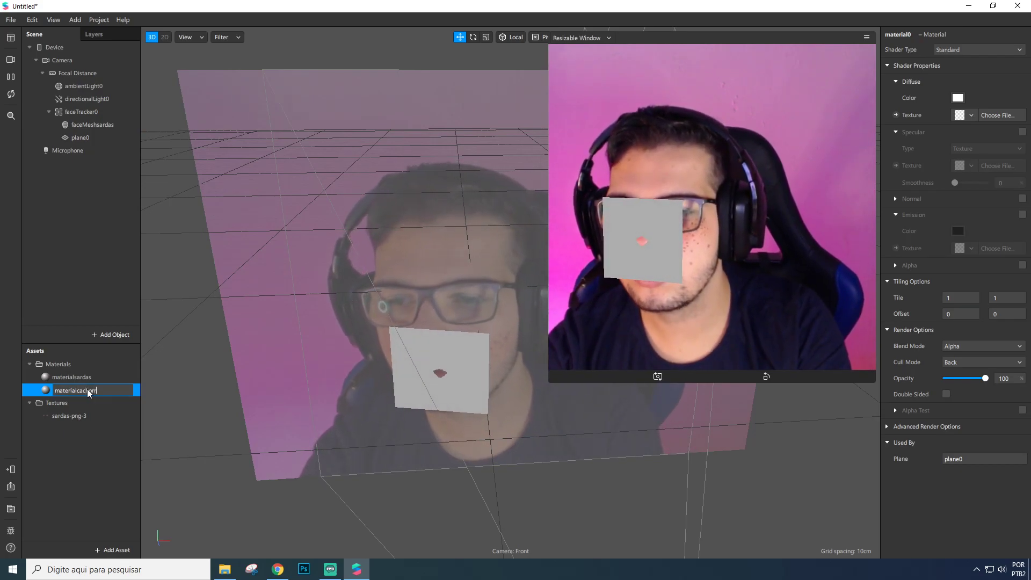
pyautogui.press('Return')
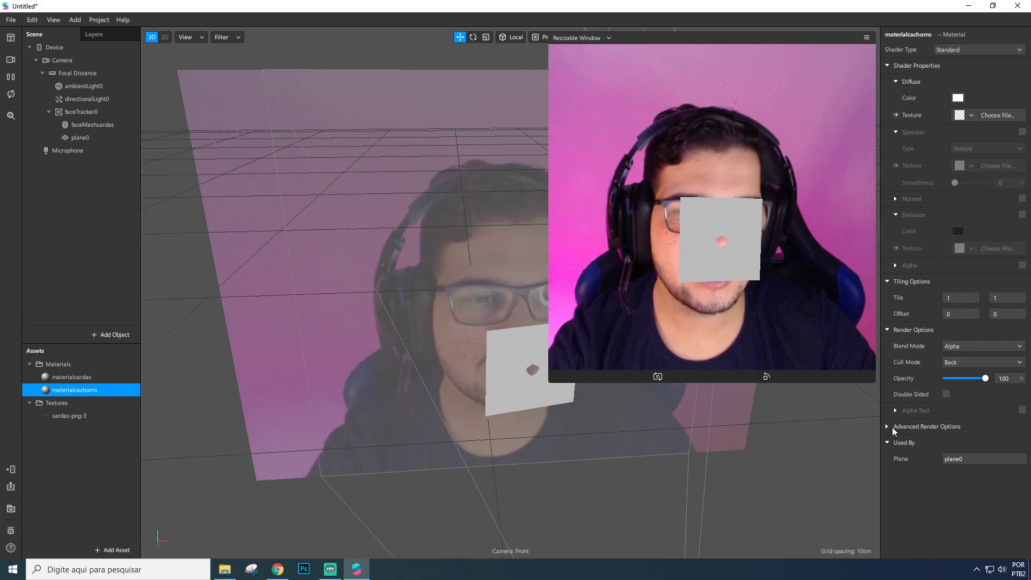
# - Turn off Use Depth Test and Write to Depth for both materialcachorro and materialsardas, and hide the plane
pyautogui.click(887, 426)
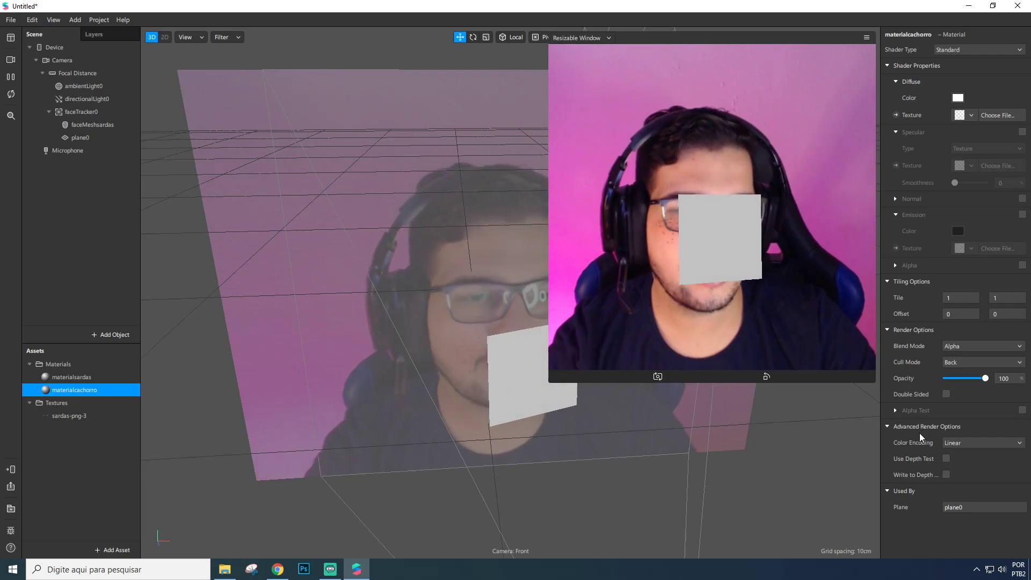
pyautogui.click(64, 138)
pyautogui.click(62, 390)
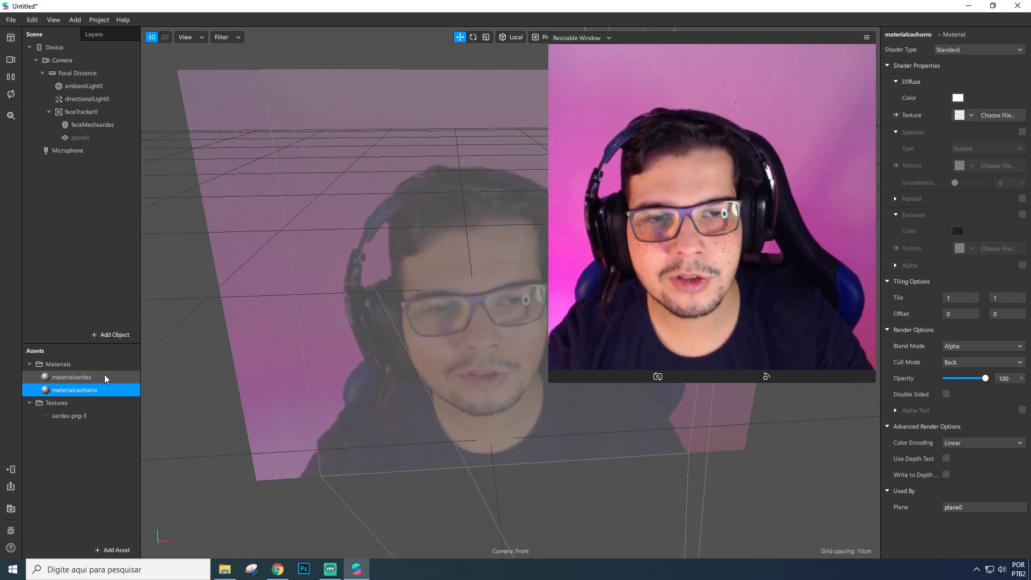
pyautogui.click(88, 378)
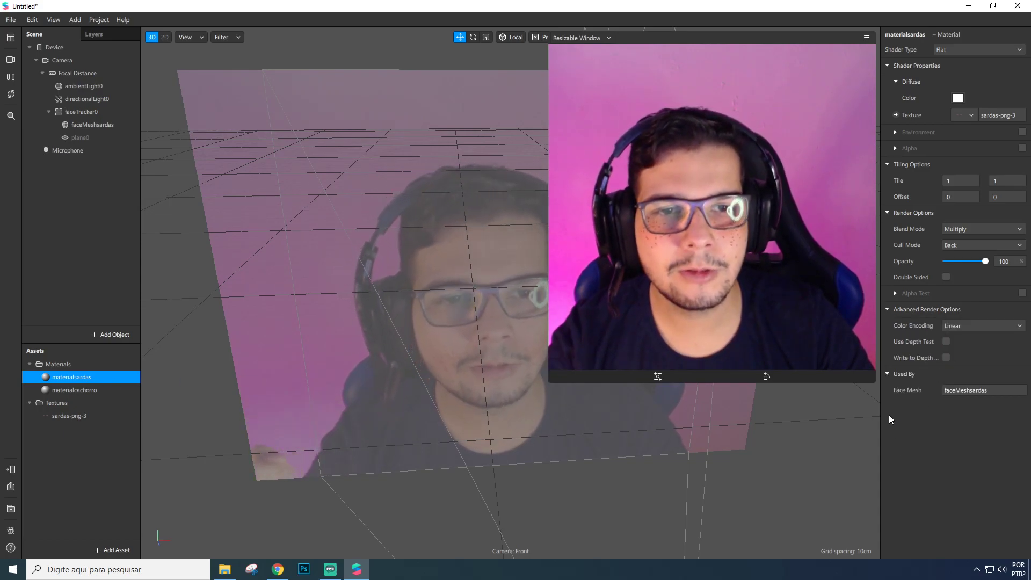
pyautogui.click(83, 389)
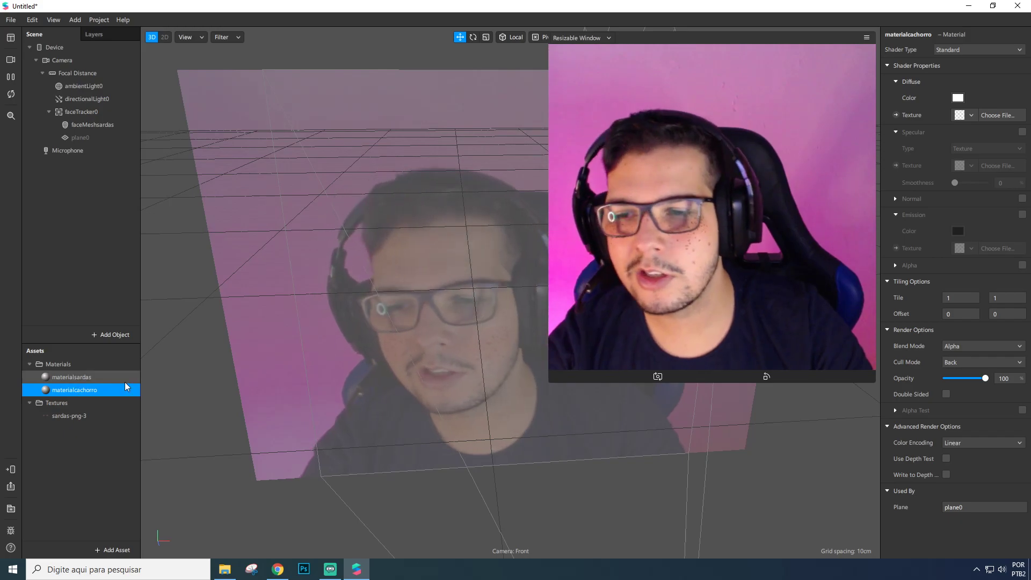
# - Import cachorrinho.png from the Cachorrinho e sardas folder as a texture
pyautogui.click(224, 569)
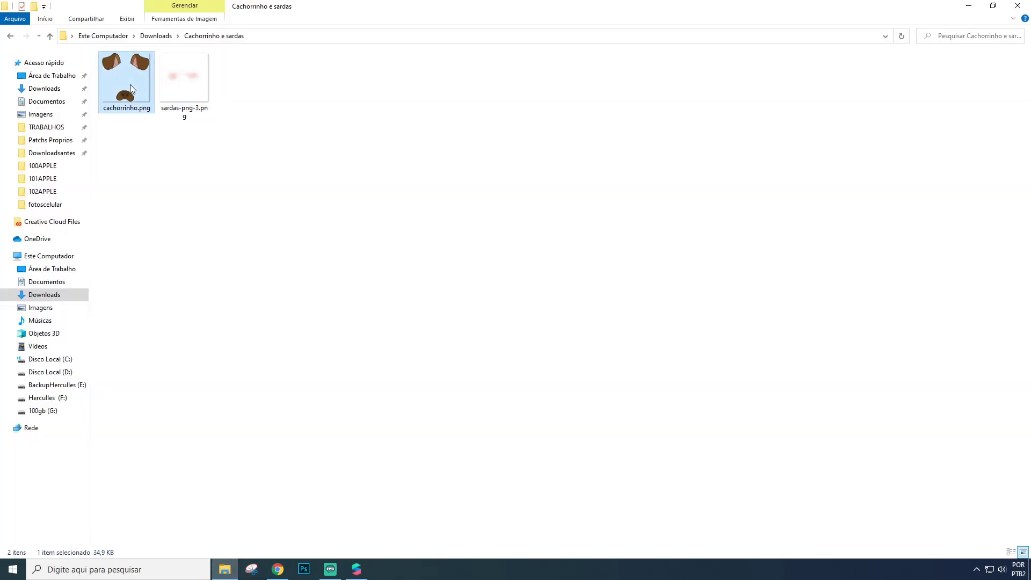
pyautogui.hotkey('alt', 'Tab')
pyautogui.moveTo(130, 80); pyautogui.dragTo(79, 463)
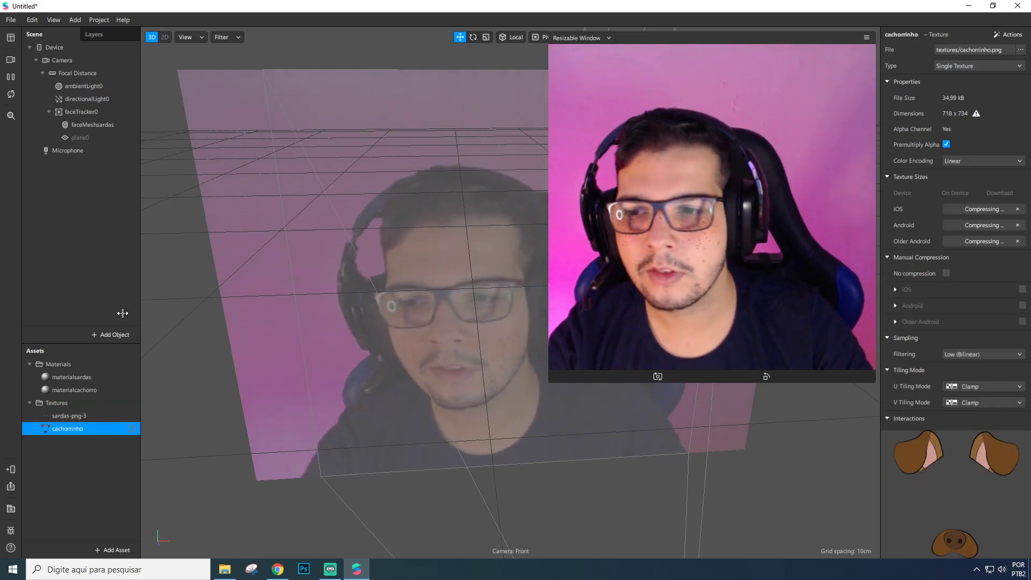
# - Switch to the browser, view the file list of the SparkARTutoriais repository on GitHub, and return to Spark AR Studio
pyautogui.hotkey('alt', 'Tab')
pyautogui.click(716, 290)
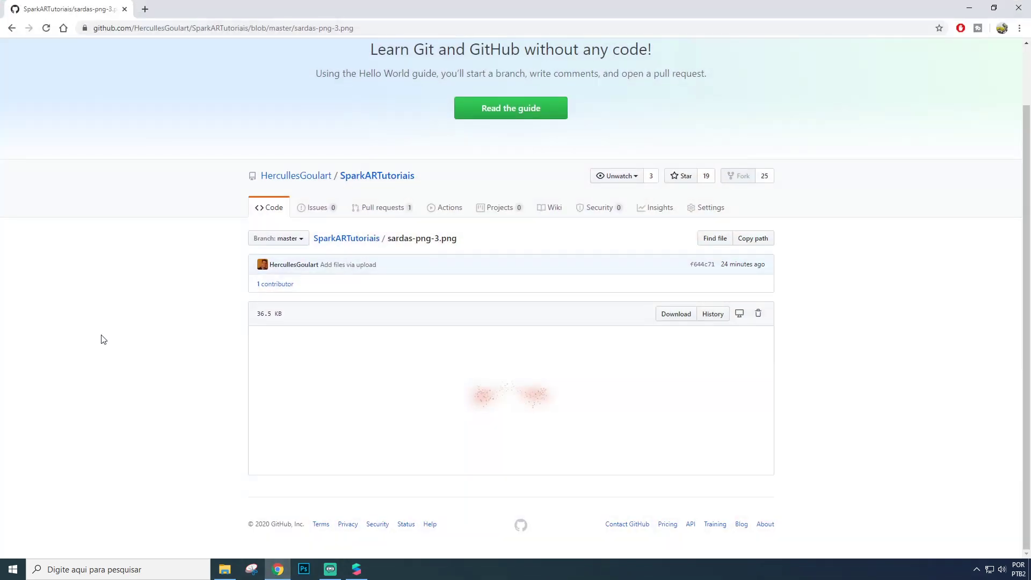
pyautogui.click(12, 28)
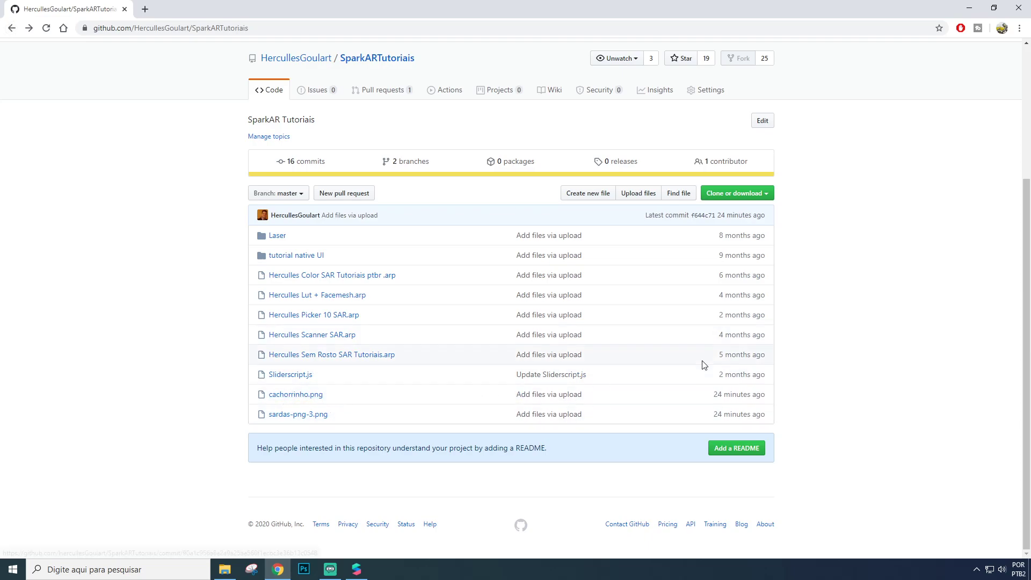
pyautogui.click(973, 7)
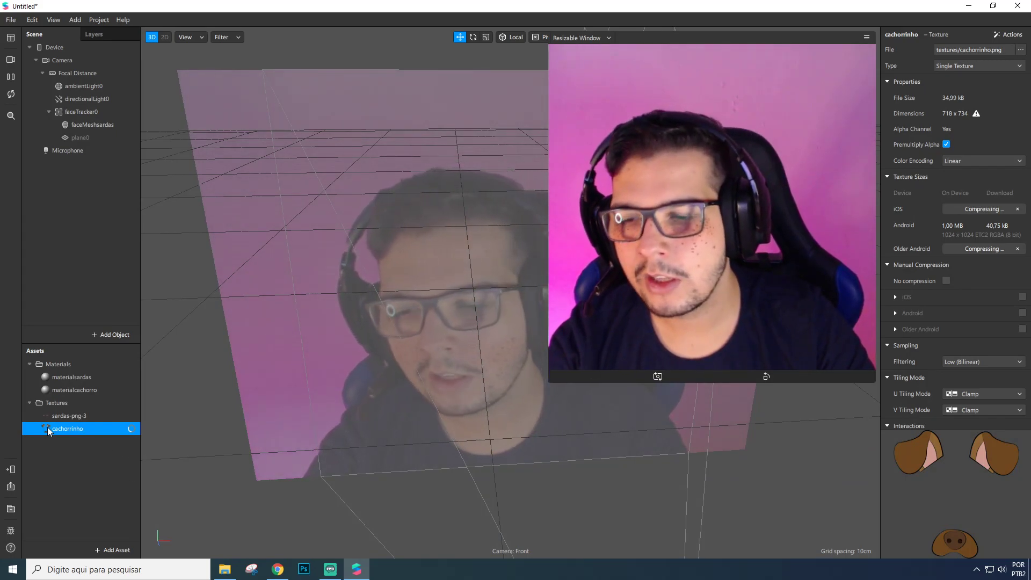
# - Set the cachorrinho texture to No compression
pyautogui.click(947, 288)
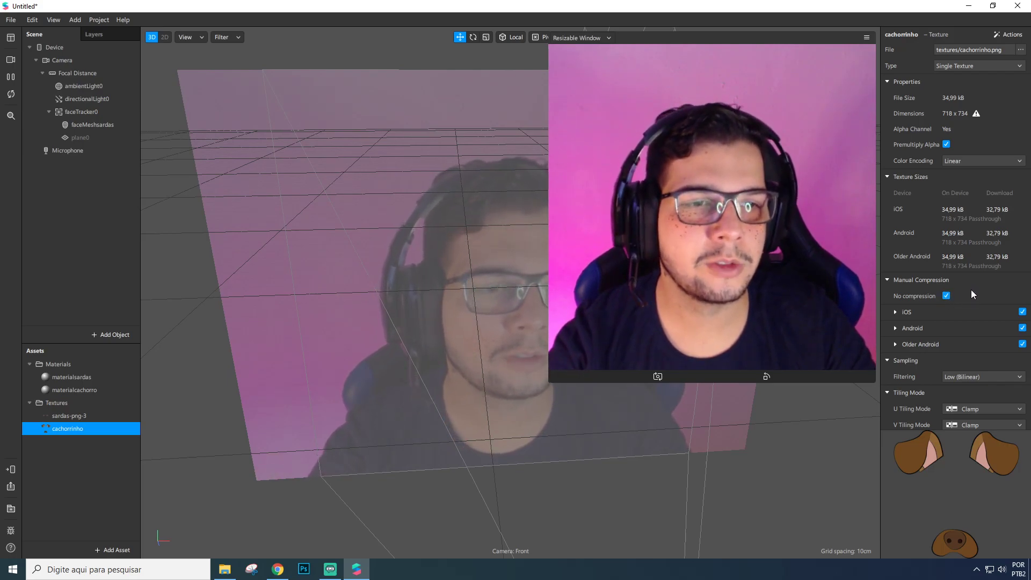
pyautogui.scroll(-1, 971, 293)
pyautogui.scroll(1, 936, 273)
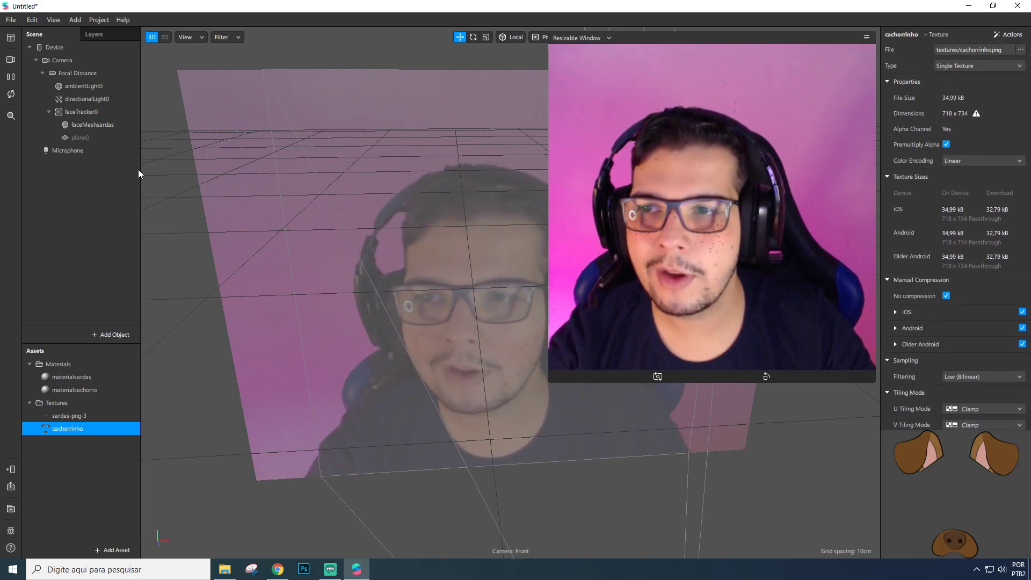
# - Make the plane visible again and set the shader type of materialcachorro to Flat
pyautogui.click(127, 137)
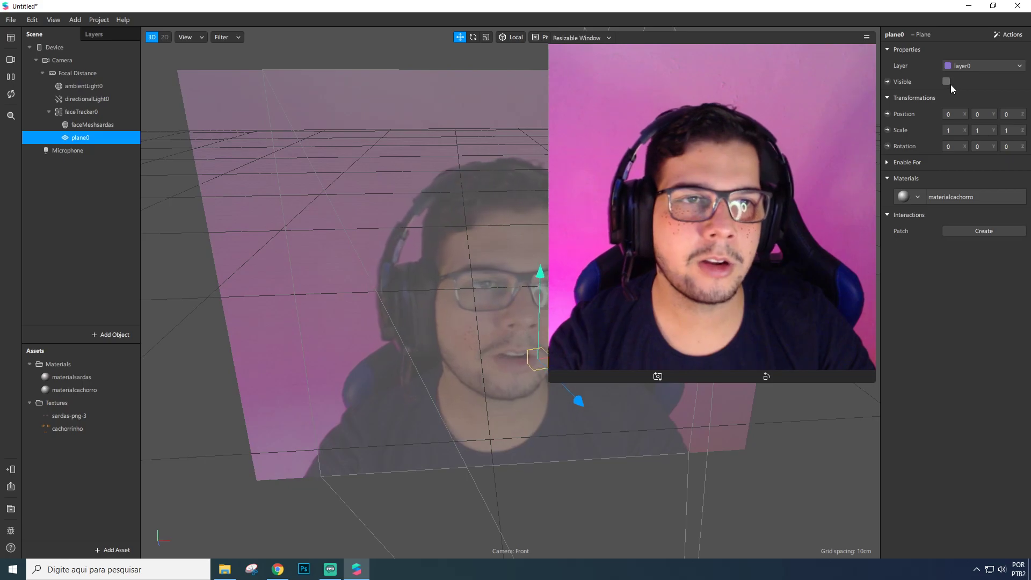
pyautogui.click(943, 193)
pyautogui.click(963, 50)
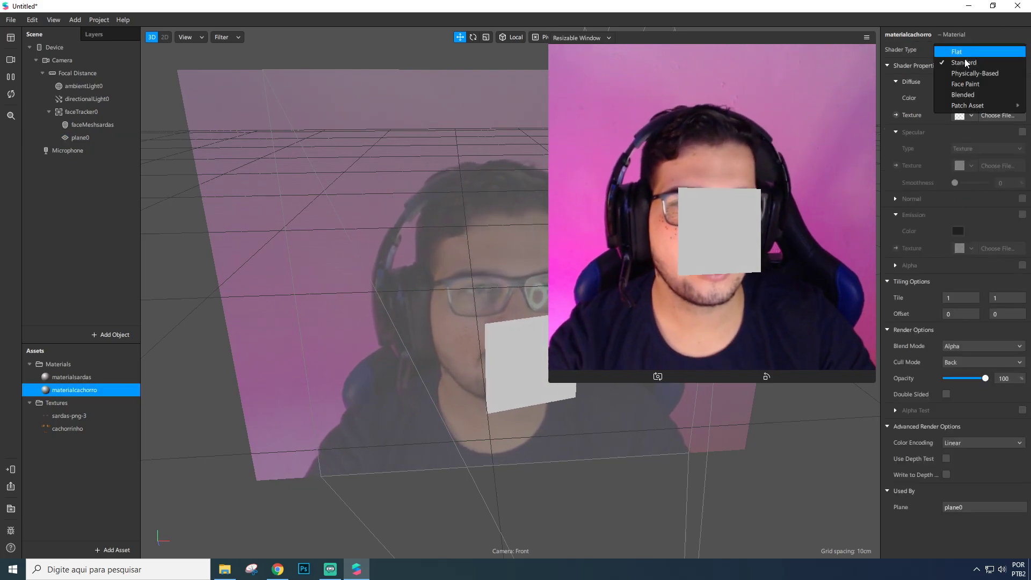
pyautogui.click(971, 52)
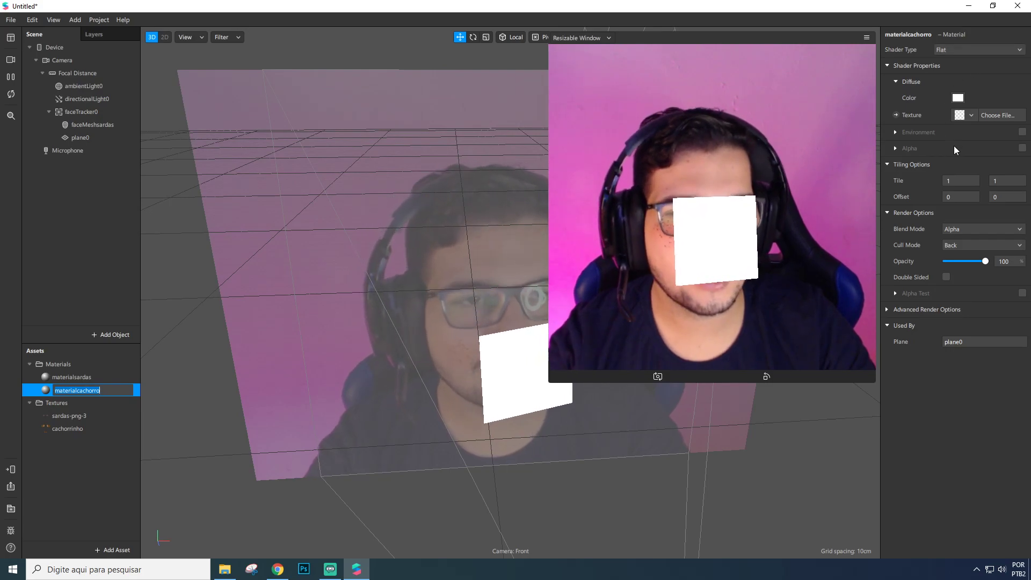
# - Assign cachorrinho as the diffuse texture of materialcachorro
pyautogui.click(961, 116)
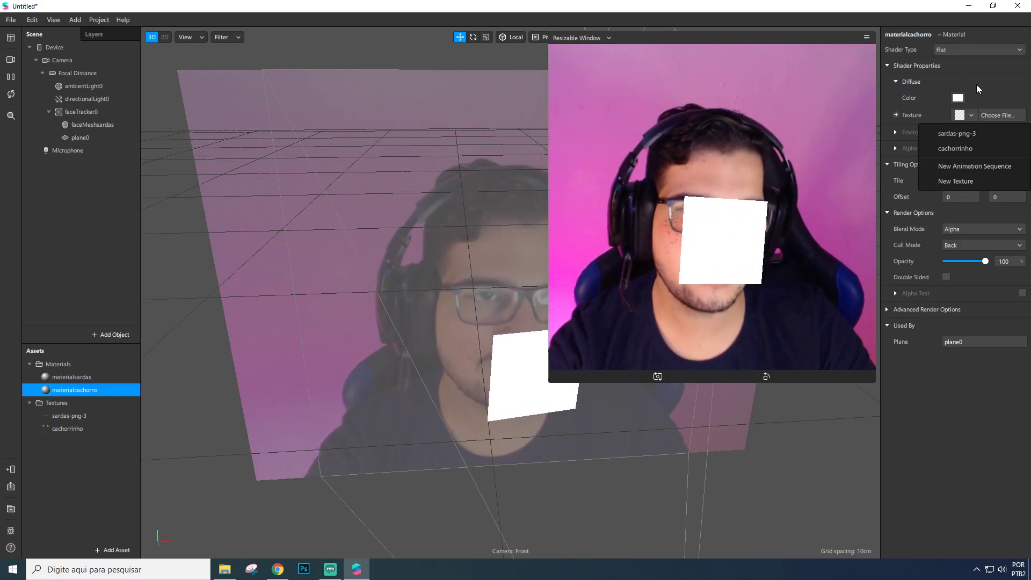
pyautogui.click(970, 116)
pyautogui.click(966, 117)
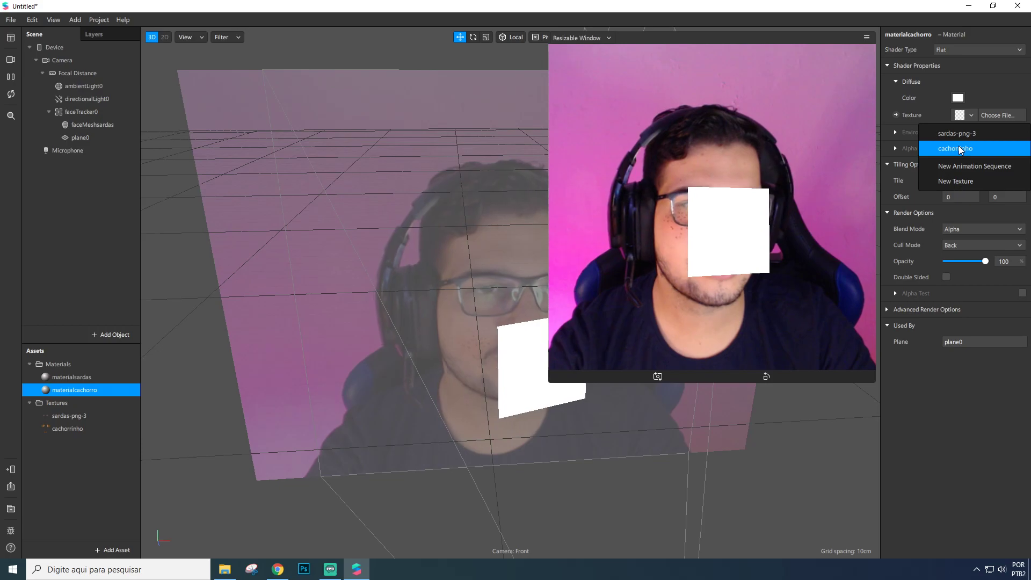
pyautogui.click(962, 149)
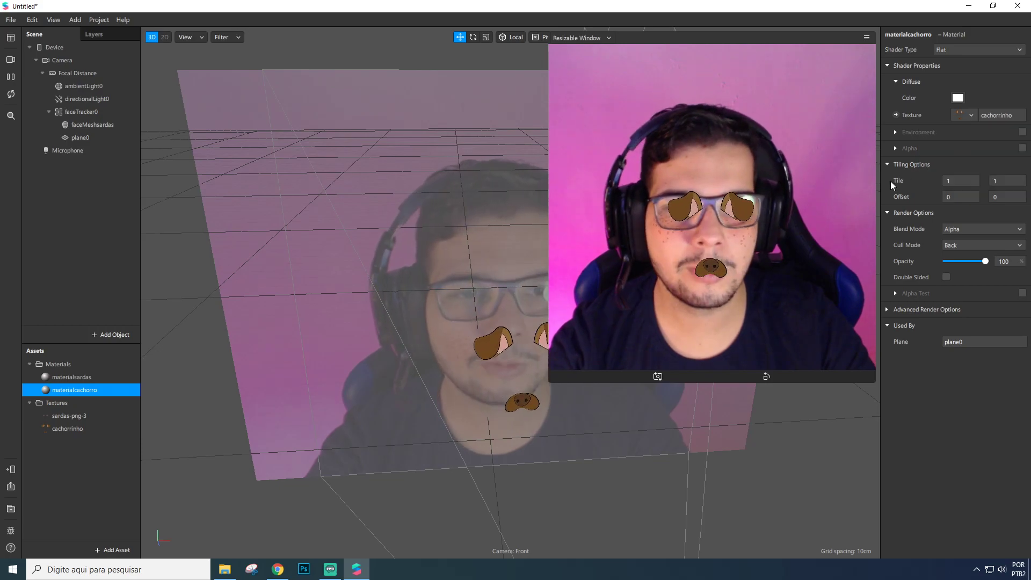
# - Set the scale of plane0 to 2 on the X, Y and Z axes
pyautogui.click(88, 141)
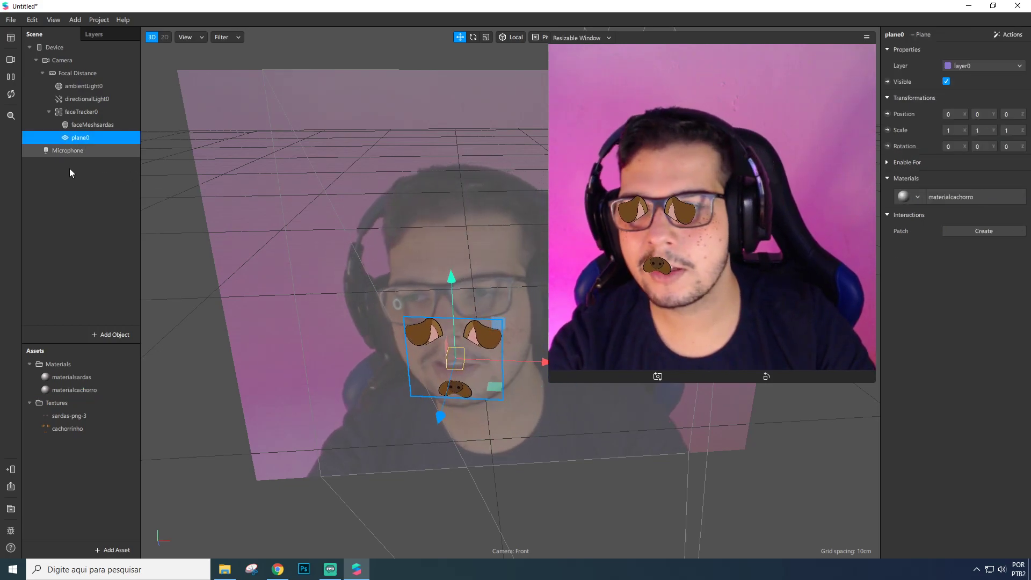
pyautogui.click(957, 132)
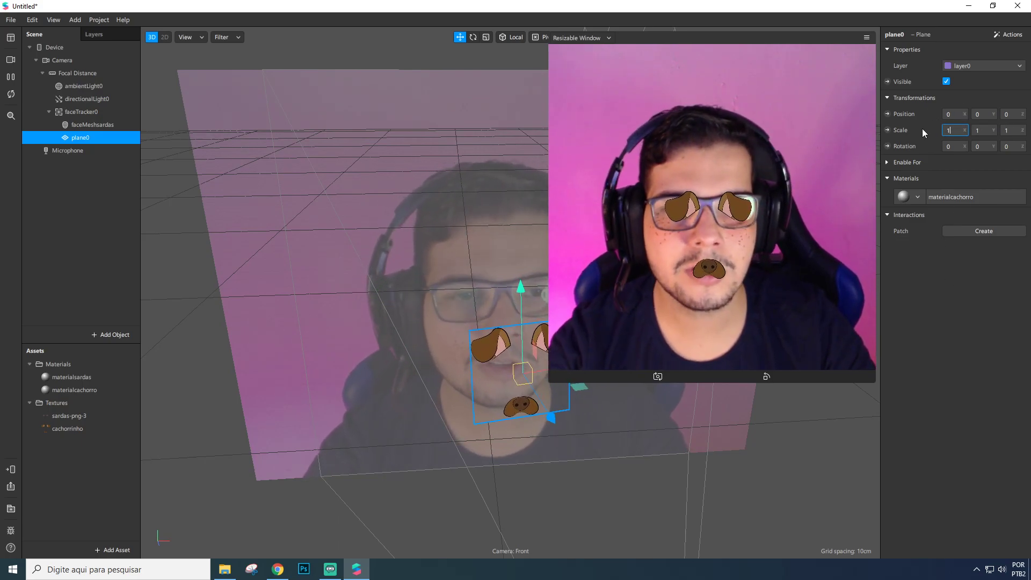
pyautogui.click(99, 128)
pyautogui.click(105, 137)
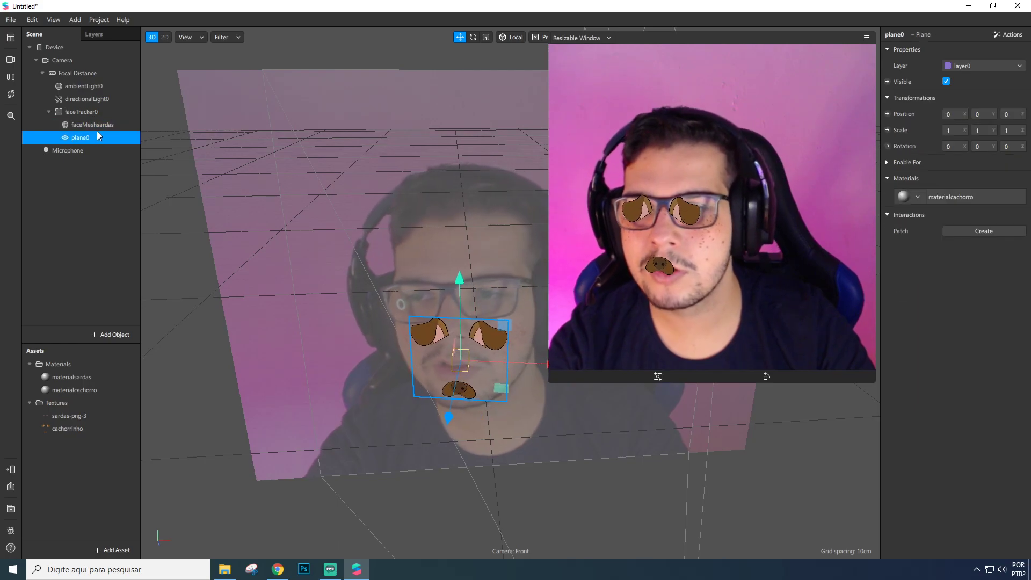
pyautogui.click(955, 130)
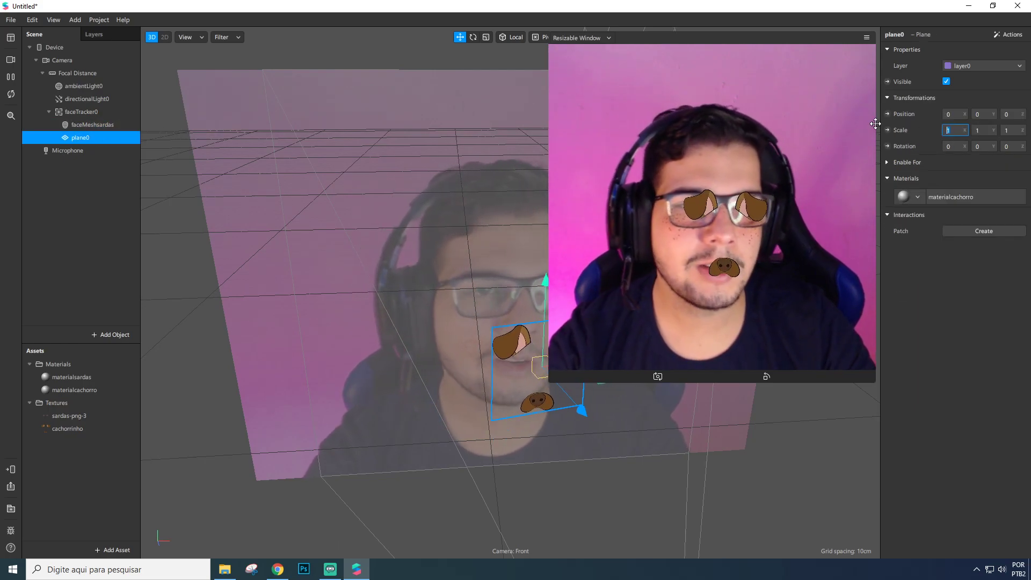
pyautogui.write('2')
pyautogui.press('Tab')
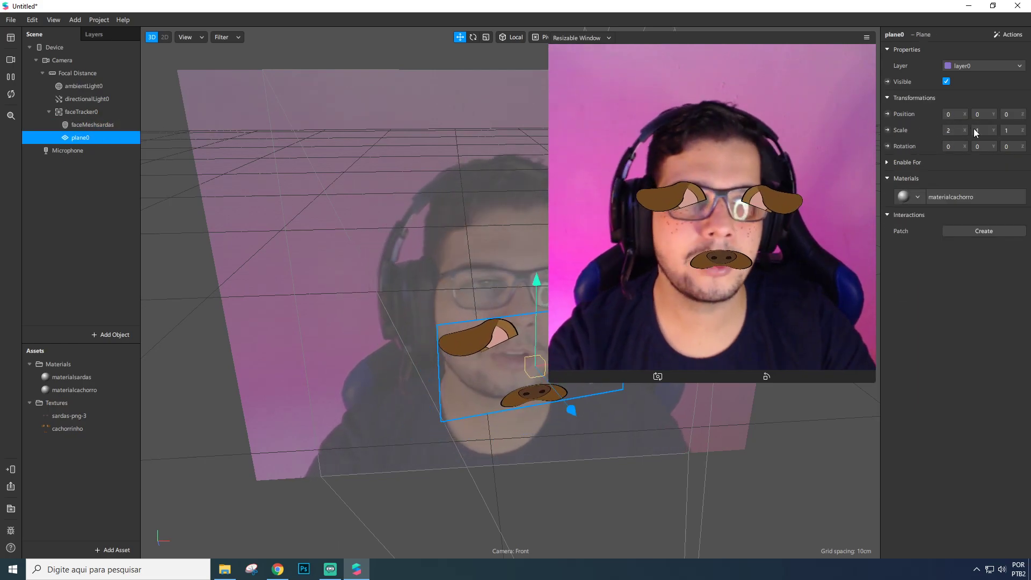
pyautogui.write('2')
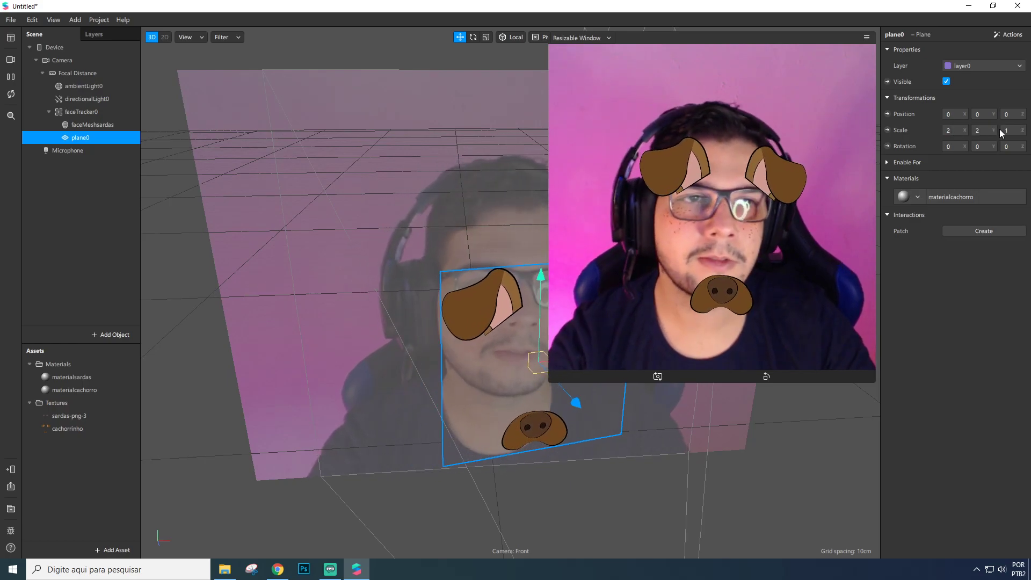
pyautogui.click(1007, 130)
pyautogui.write('2')
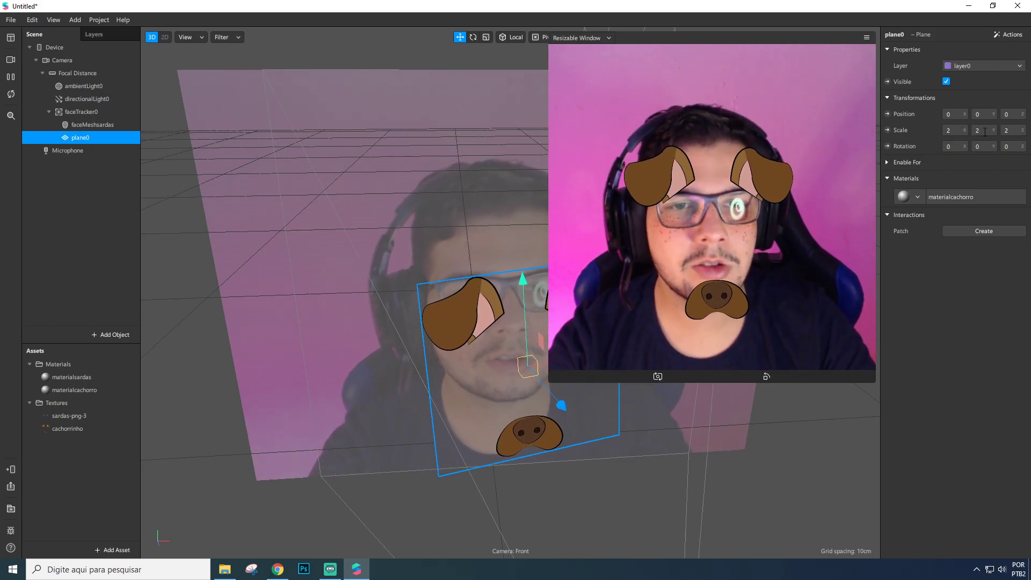
# - Set the scale of plane0 to 1,7 on X, 1,7 on Y and 0 on Z
pyautogui.click(1008, 130)
pyautogui.write('0')
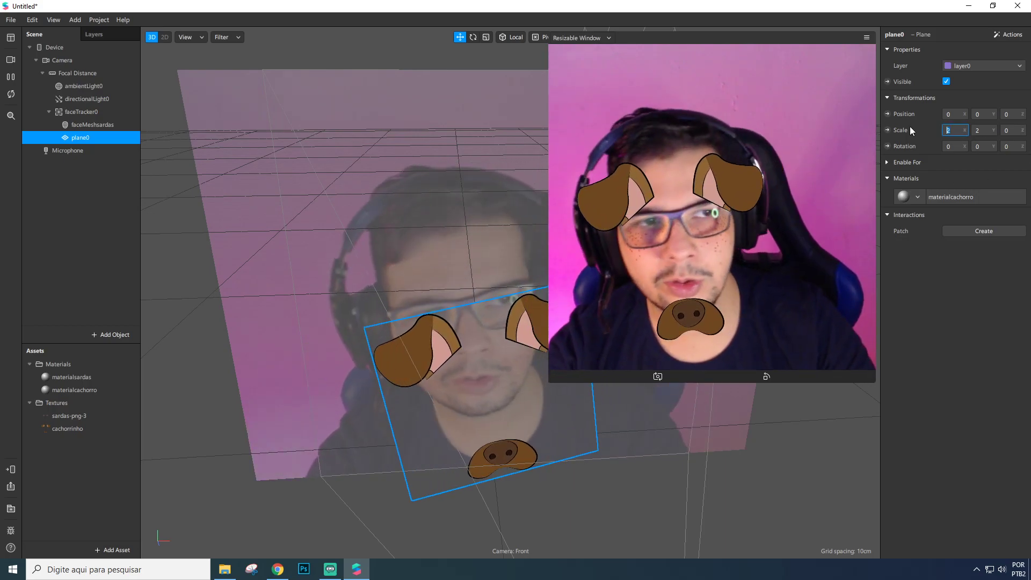
pyautogui.write('1')
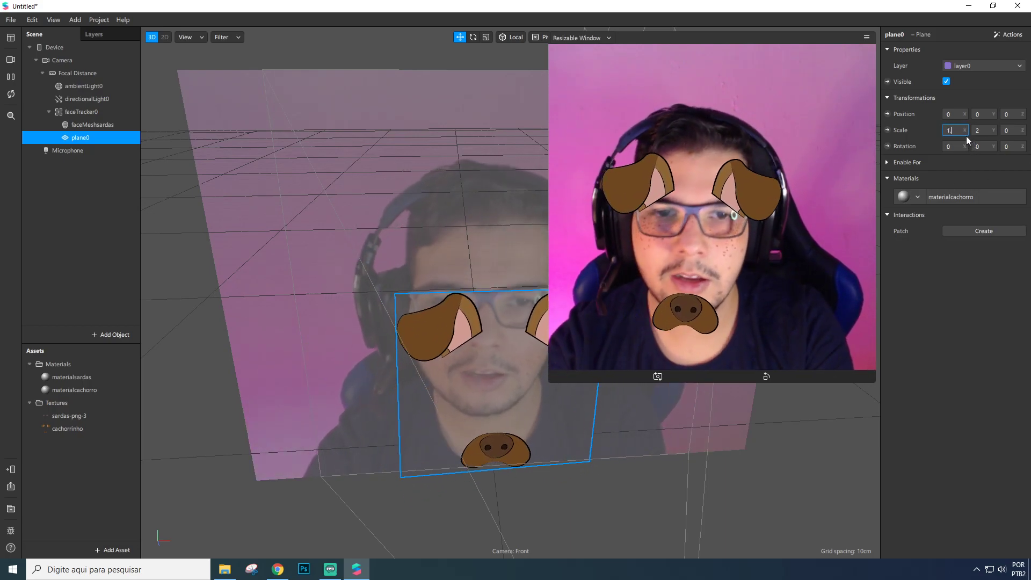
pyautogui.write(',7')
pyautogui.press('Return')
pyautogui.write('1,7')
pyautogui.press('Return')
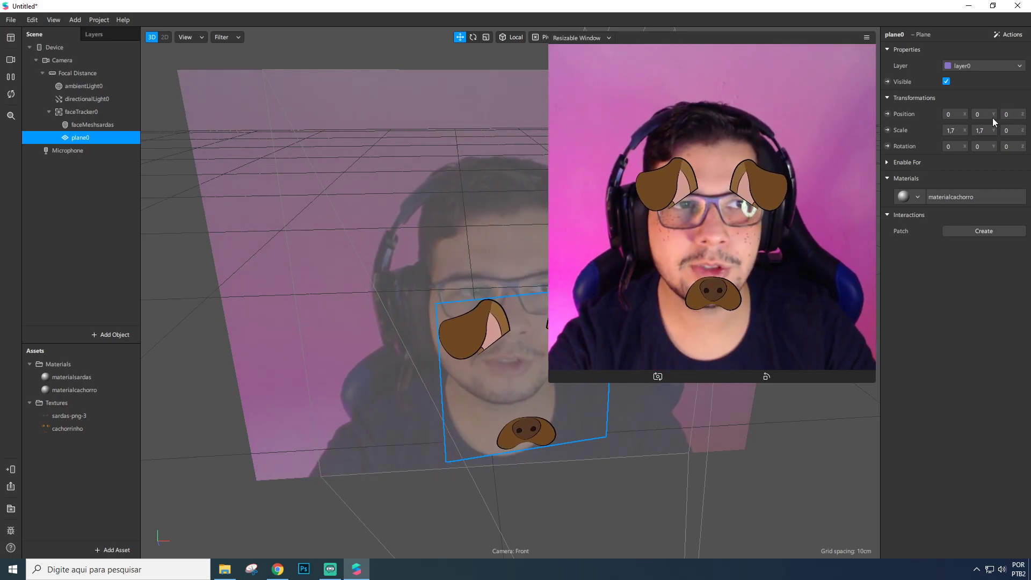
# - Set the Y position of plane0 to 0,05 and enlarge the preview window to show the filter on the face
pyautogui.click(988, 115)
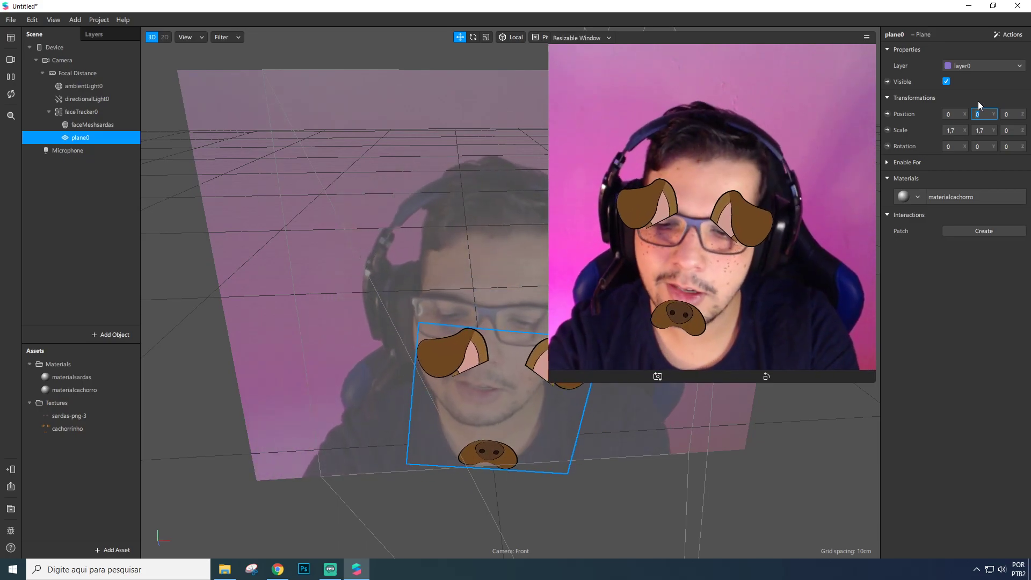
pyautogui.write('0,05')
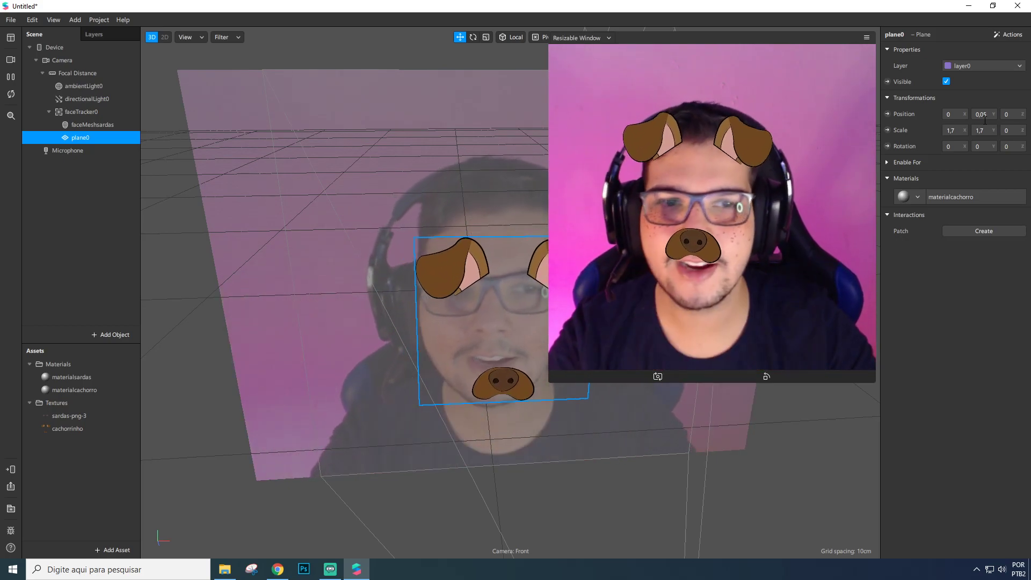
pyautogui.moveTo(552, 379); pyautogui.dragTo(487, 456)
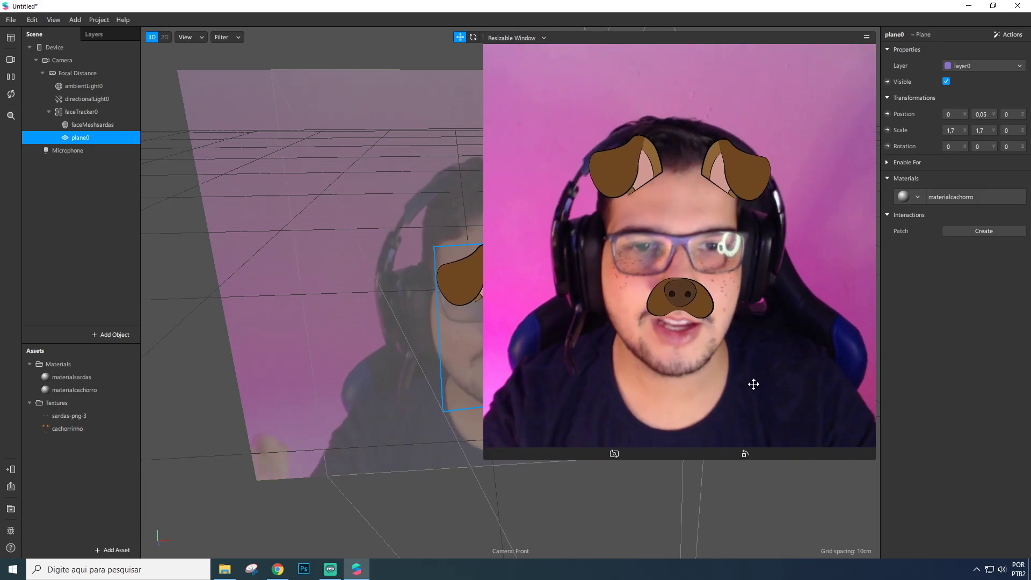